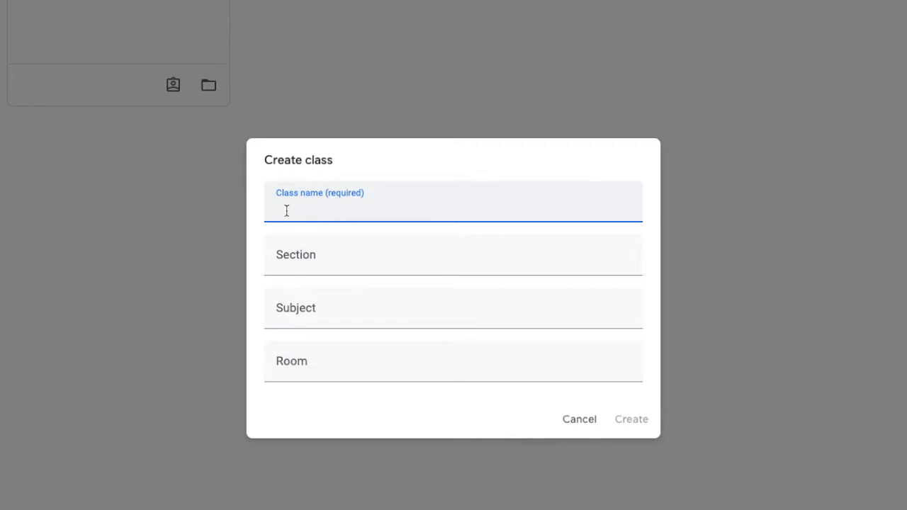
# Step: Create a class named "Design Grade 6" with section "Block A", leaving subject and room blank
pyautogui.write('Design')
pyautogui.click(348, 245)
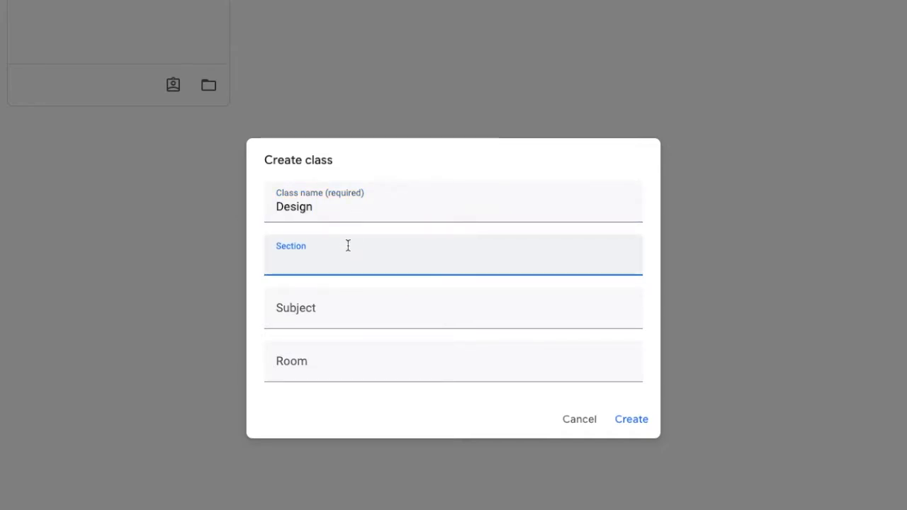
pyautogui.write('Block A')
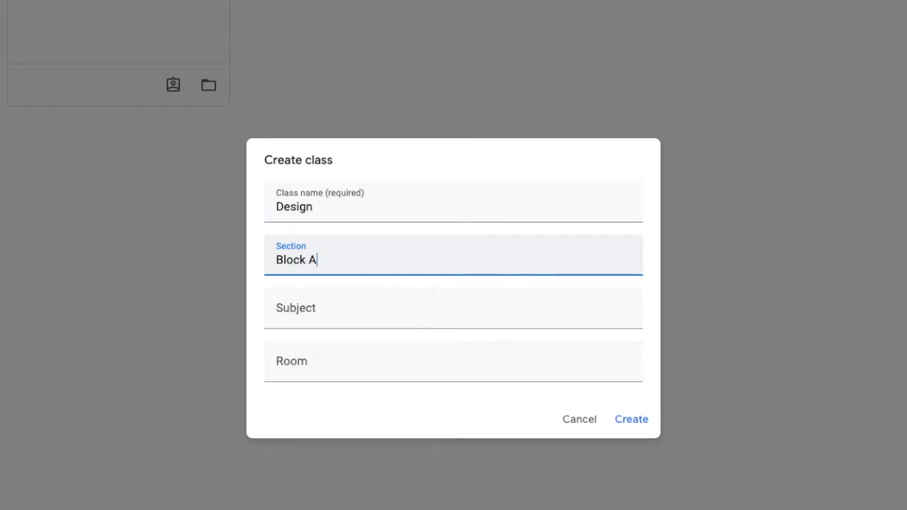
pyautogui.click(381, 206)
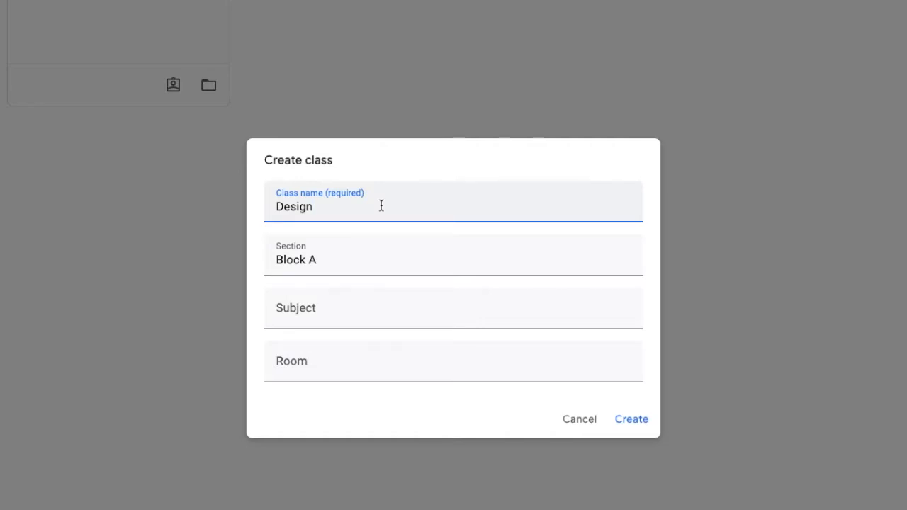
pyautogui.write('Grade 6')
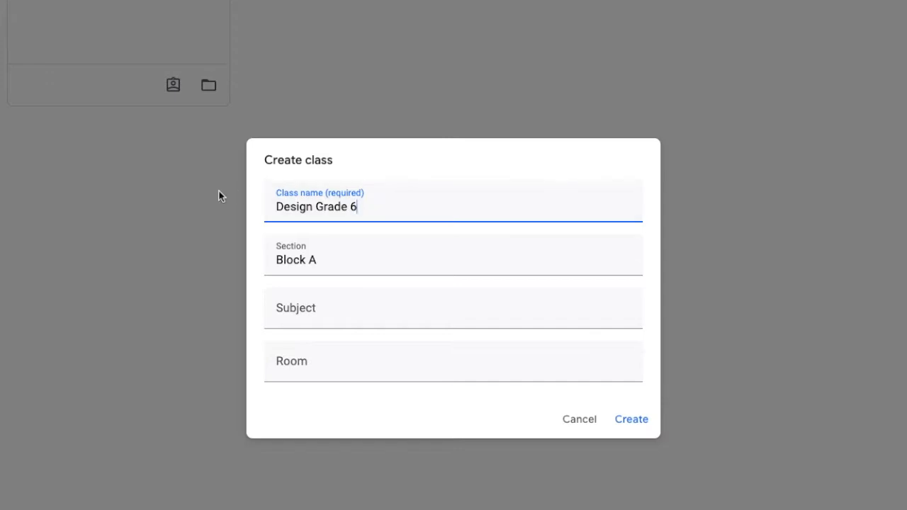
pyautogui.click(314, 322)
pyautogui.click(316, 356)
pyautogui.click(318, 309)
pyautogui.click(328, 363)
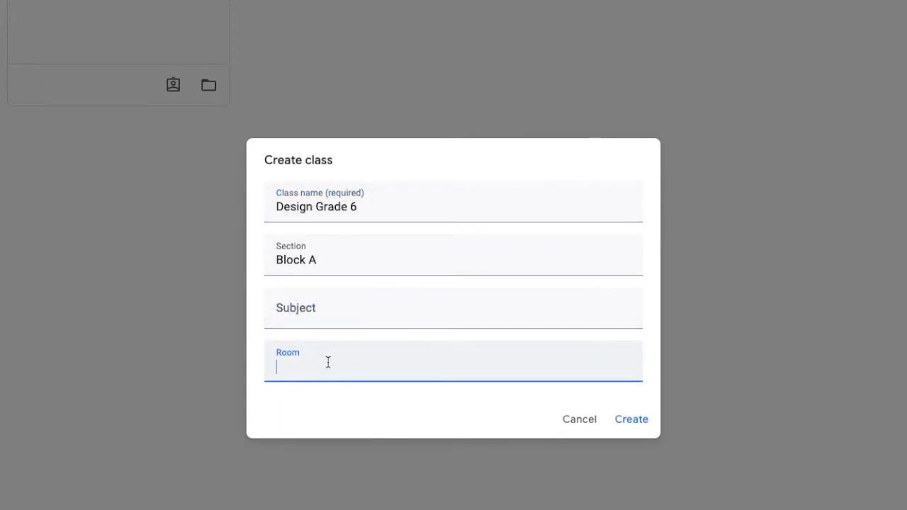
pyautogui.click(633, 421)
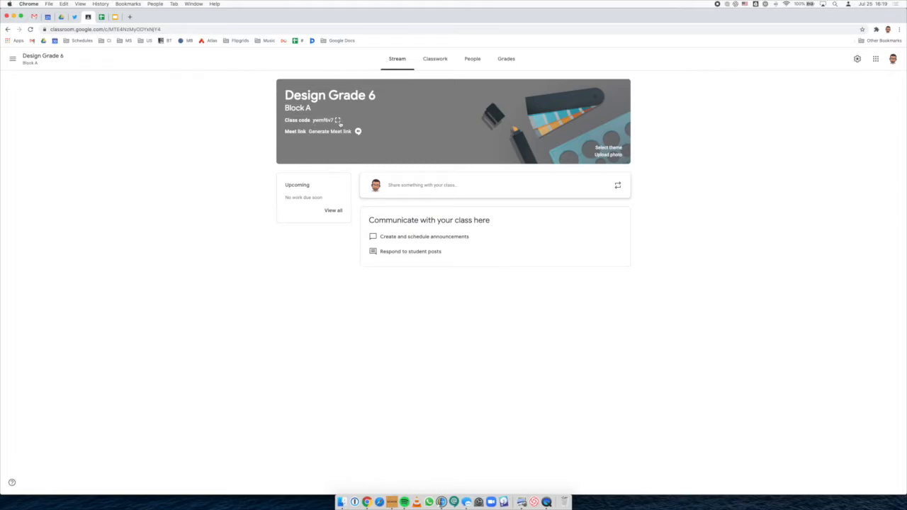
# Step: View the Design Grade 6 class code enlarged and at full-page size, and close the display
pyautogui.click(338, 121)
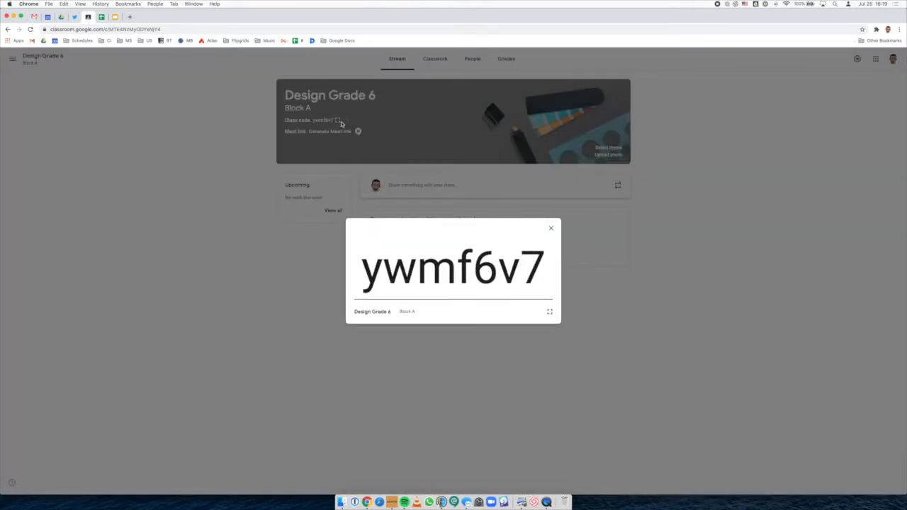
pyautogui.click(550, 312)
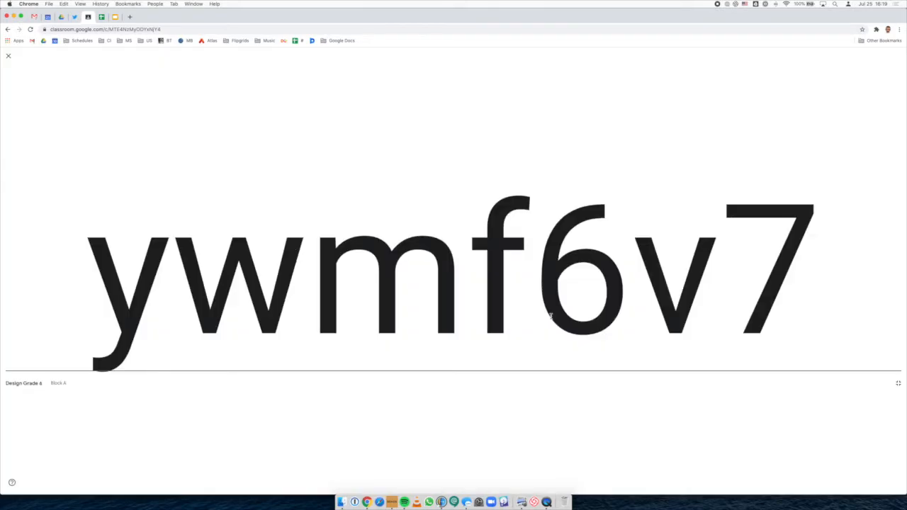
pyautogui.click(900, 384)
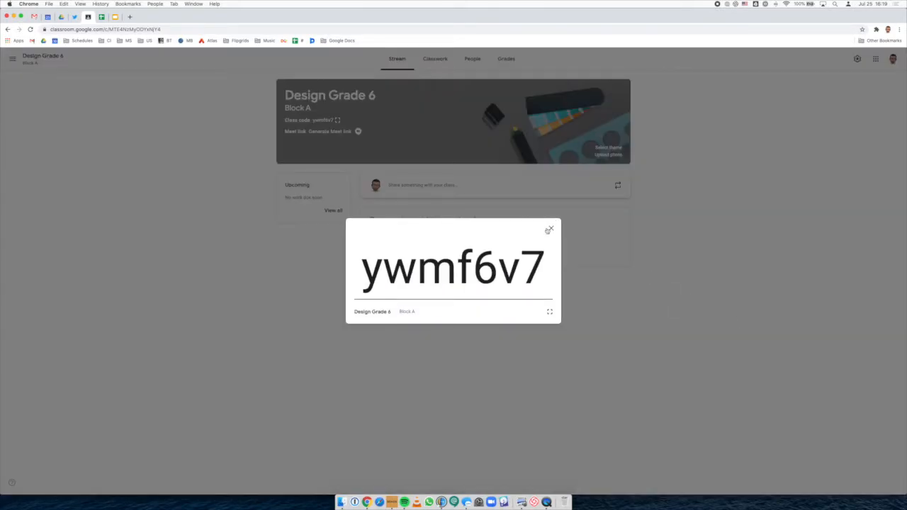
pyautogui.moveTo(540, 262); pyautogui.dragTo(364, 263)
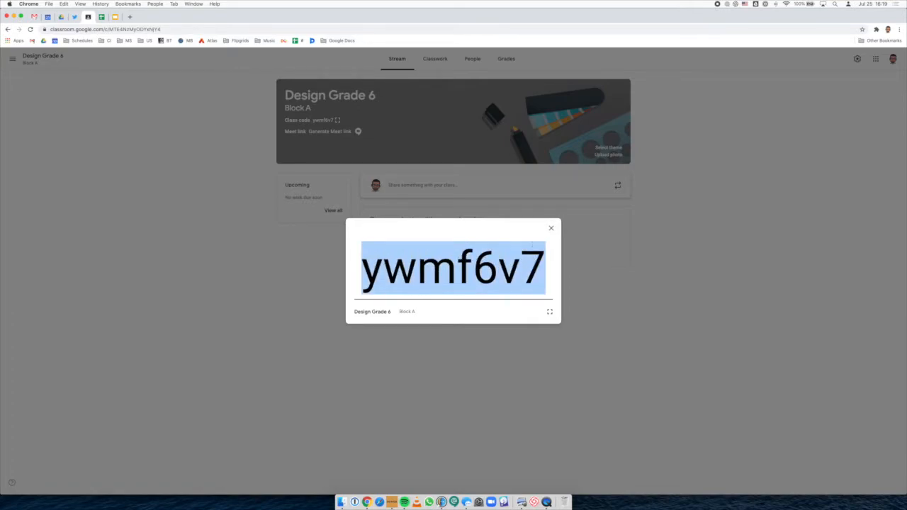
pyautogui.click(551, 228)
# Step: Open classroom.google.com in a new browser tab and examine the class code prompt for joining a class, without joining
pyautogui.click(129, 16)
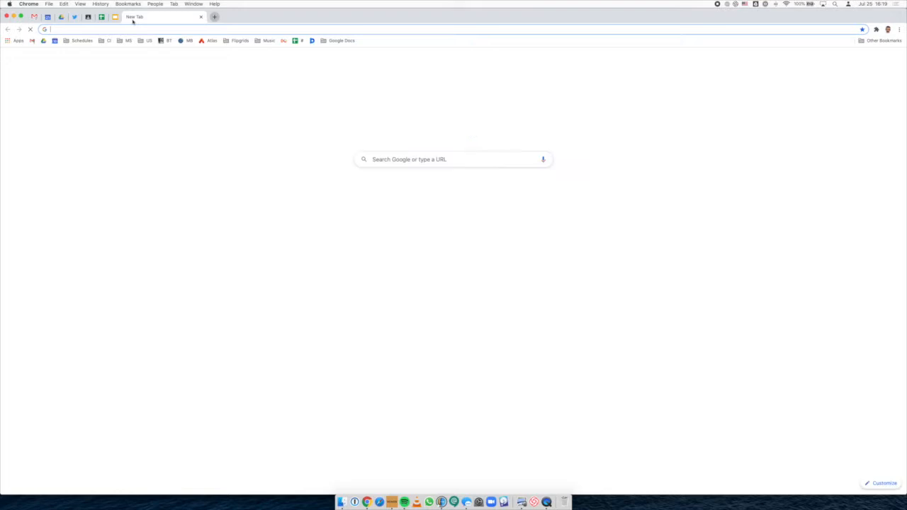
pyautogui.write('class')
pyautogui.press('Return')
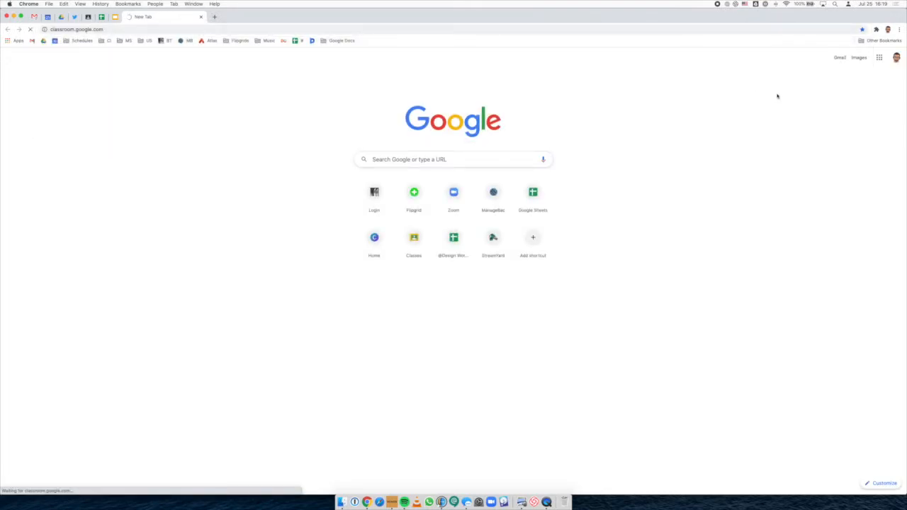
pyautogui.click(857, 60)
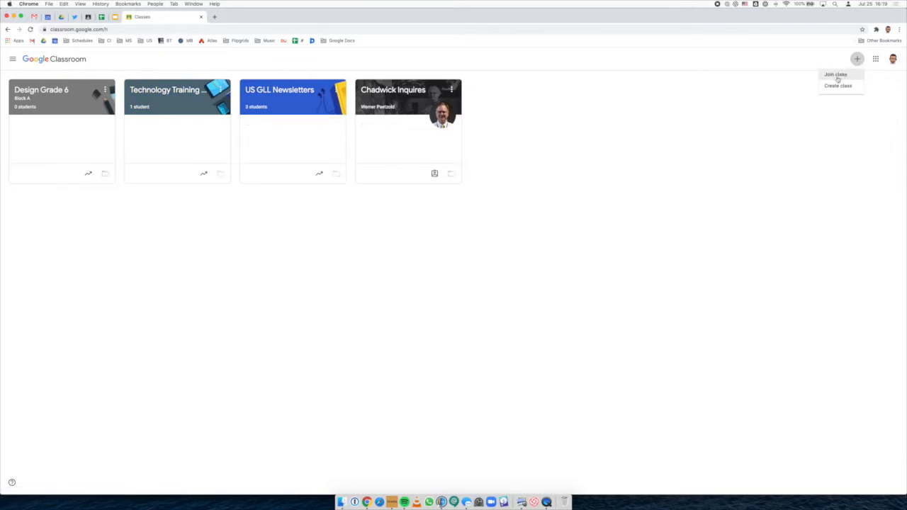
pyautogui.click(837, 75)
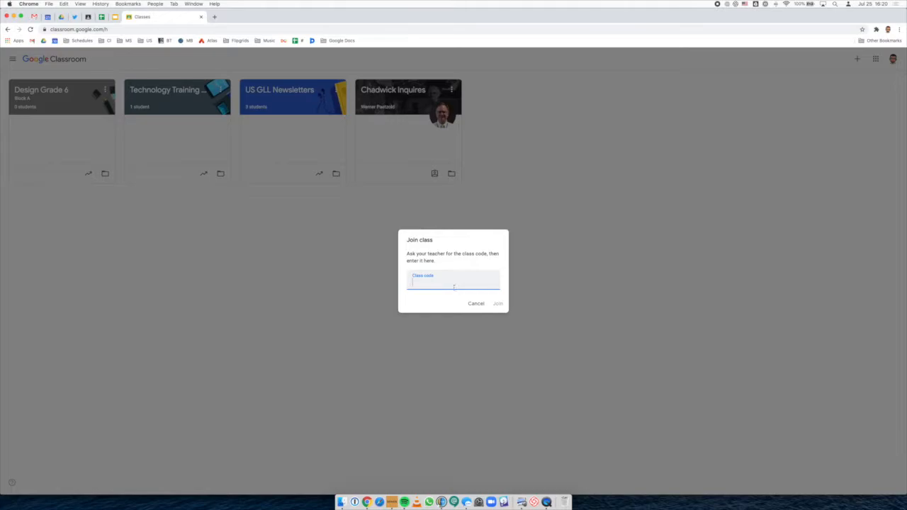
pyautogui.click(475, 304)
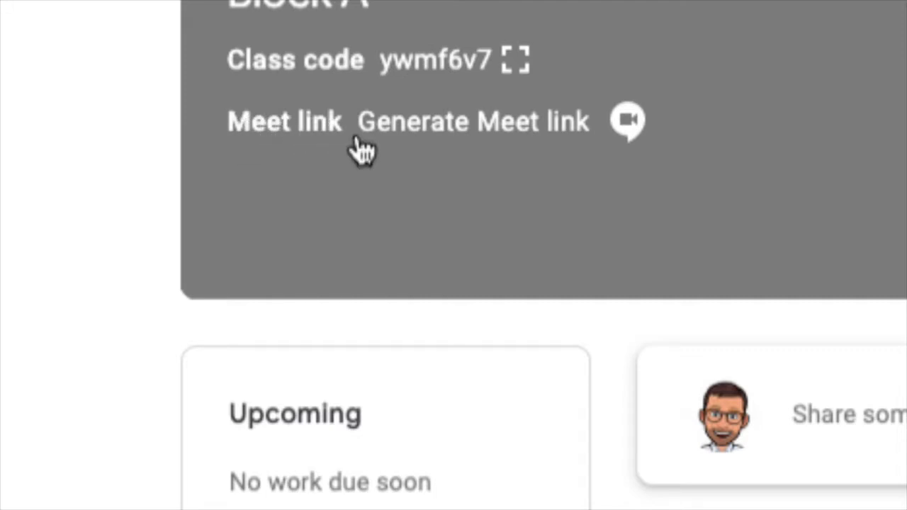
# Step: Generate a Meet link for the class, save it as visible to students, and test opening it from the class banner
pyautogui.click(551, 135)
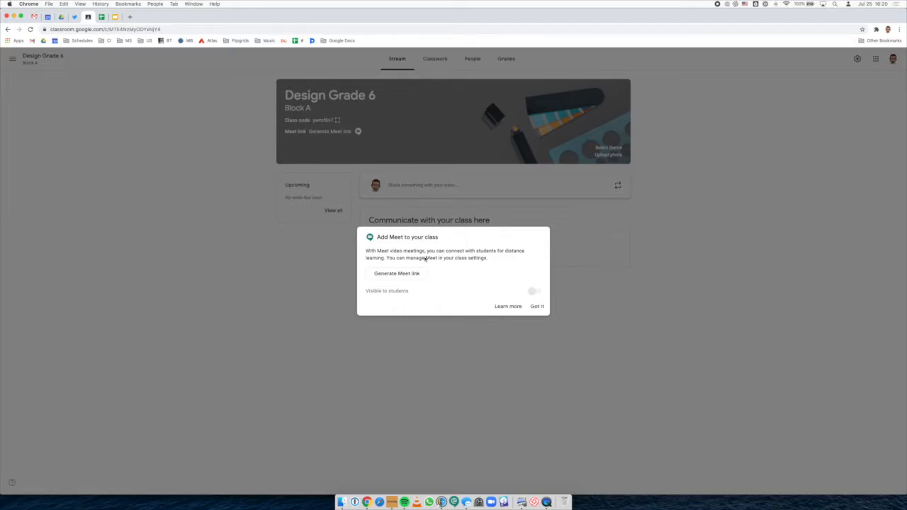
pyautogui.click(390, 276)
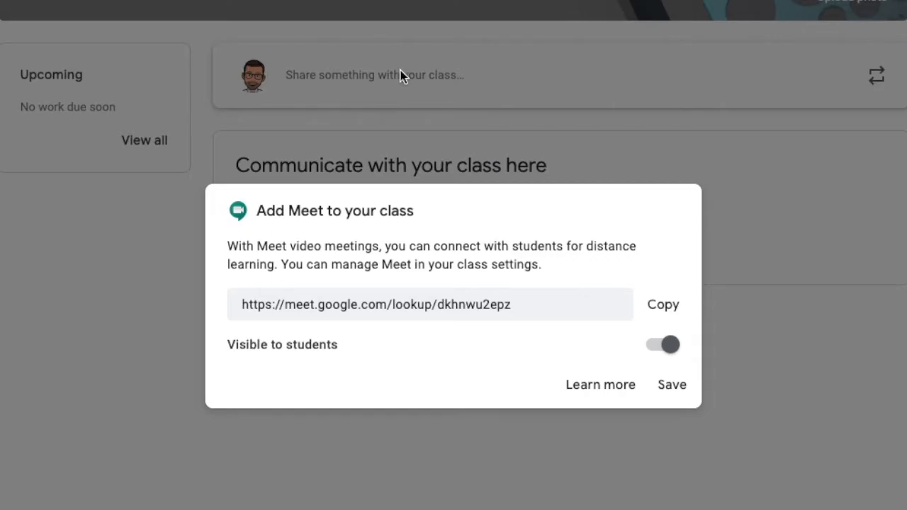
pyautogui.click(670, 346)
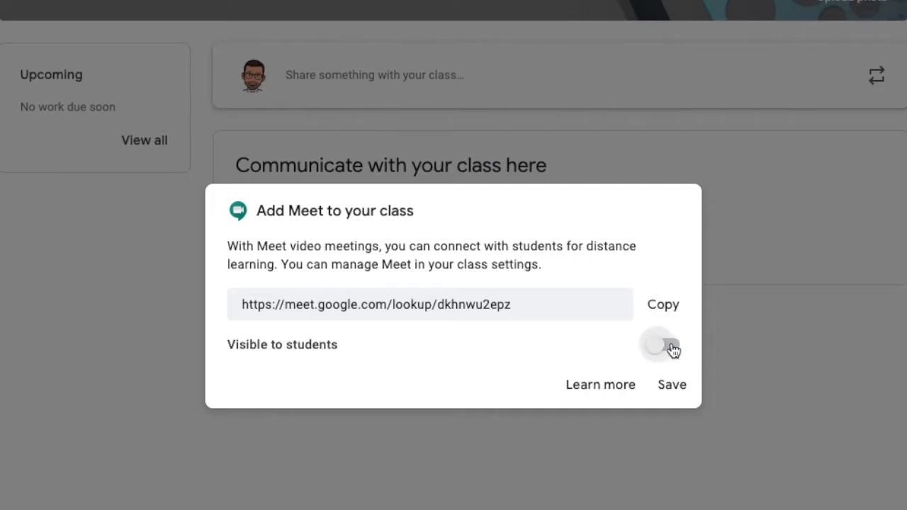
pyautogui.click(669, 347)
pyautogui.click(670, 314)
pyautogui.click(683, 395)
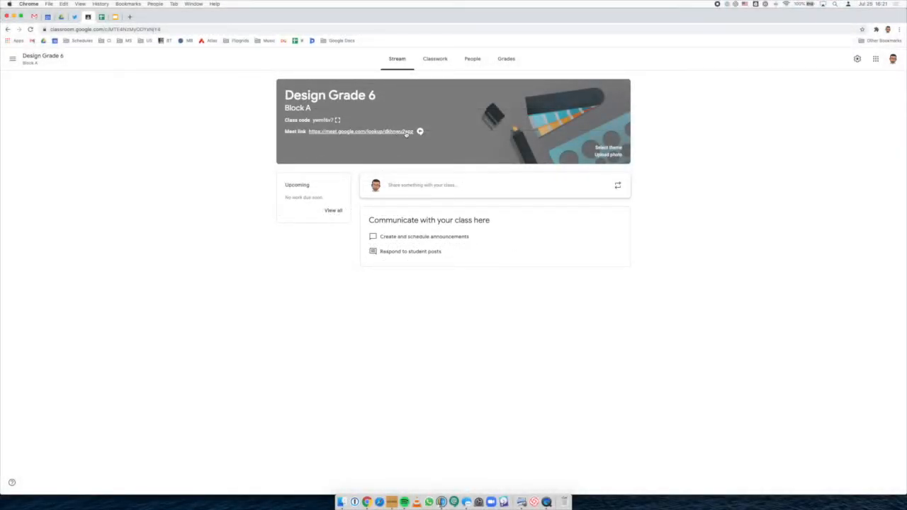
pyautogui.click(397, 132)
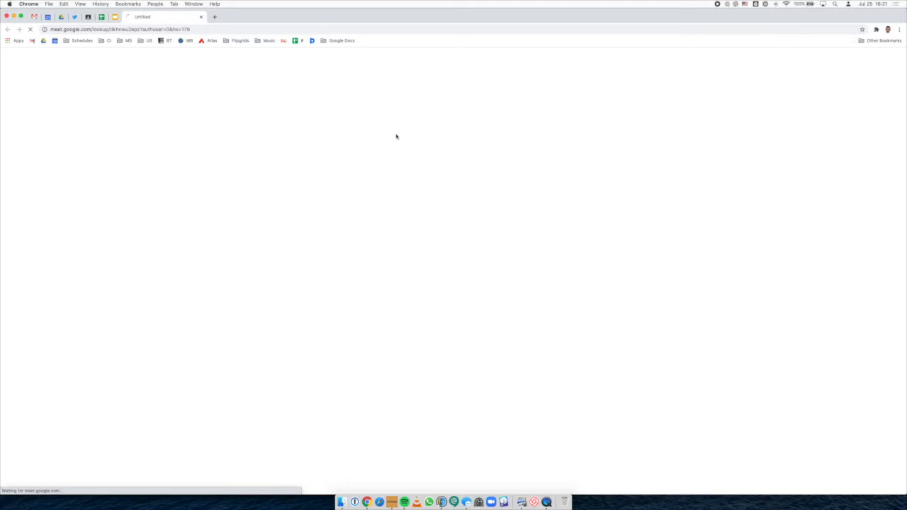
pyautogui.click(201, 17)
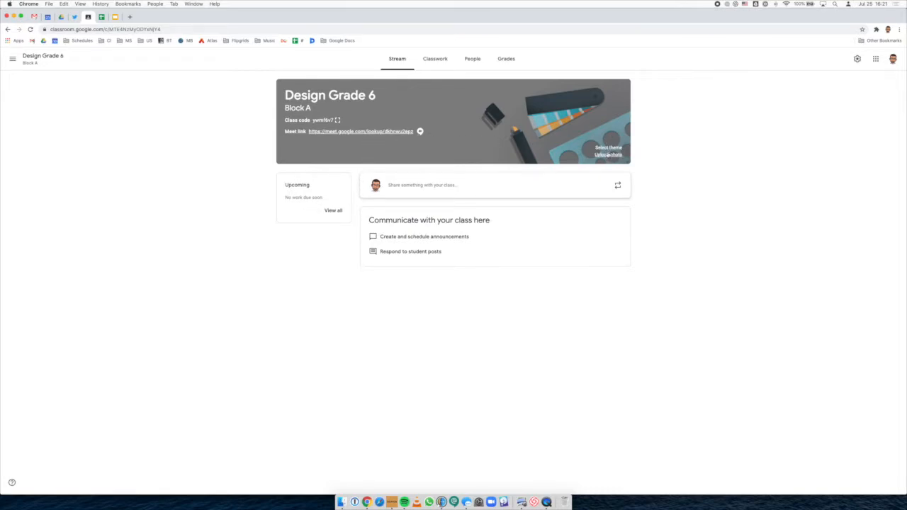
# Step: Change the class theme to the green General gallery image with notebooks
pyautogui.click(609, 149)
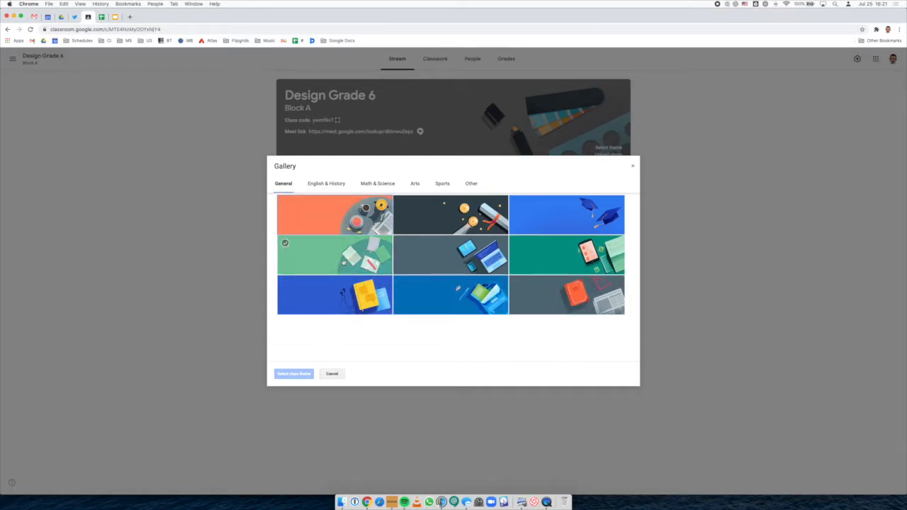
pyautogui.click(342, 263)
pyautogui.click(303, 378)
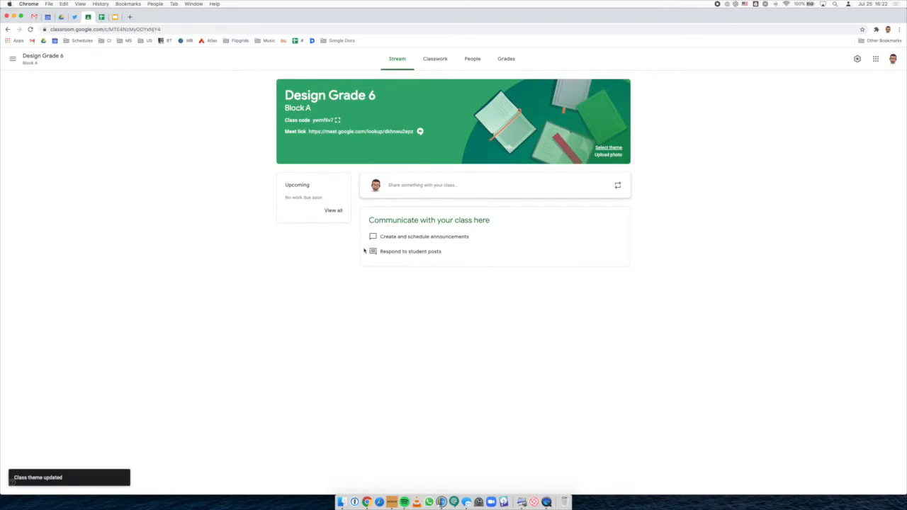
# Step: Start a new announcement in the Design Grade 6 class stream
pyautogui.moveTo(368, 222); pyautogui.dragTo(490, 223)
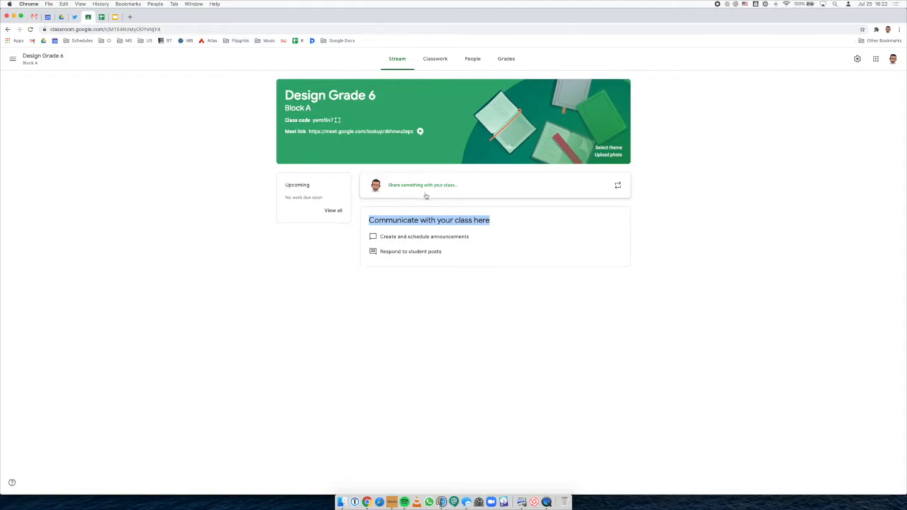
pyautogui.click(474, 186)
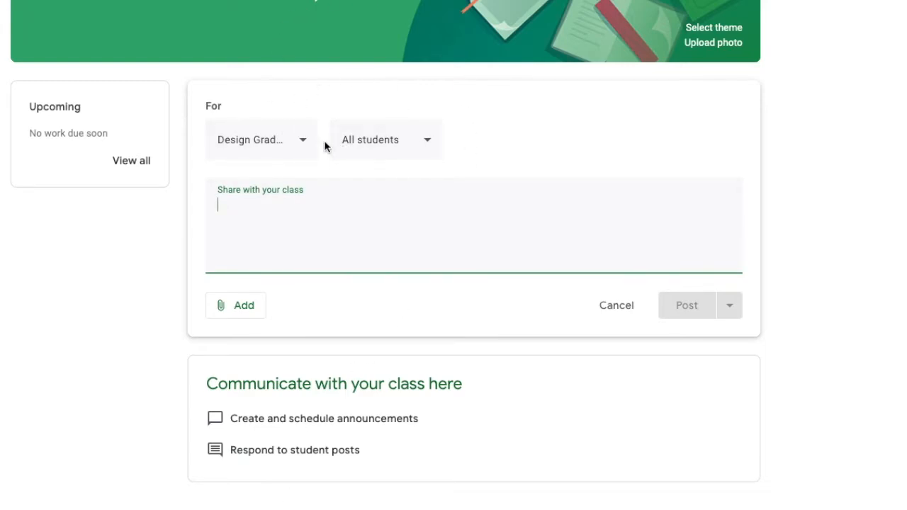
# Step: Try adding the Technology Training and US GLL Newsletters classes to the announcement's audience, and check the student selection options
pyautogui.click(300, 141)
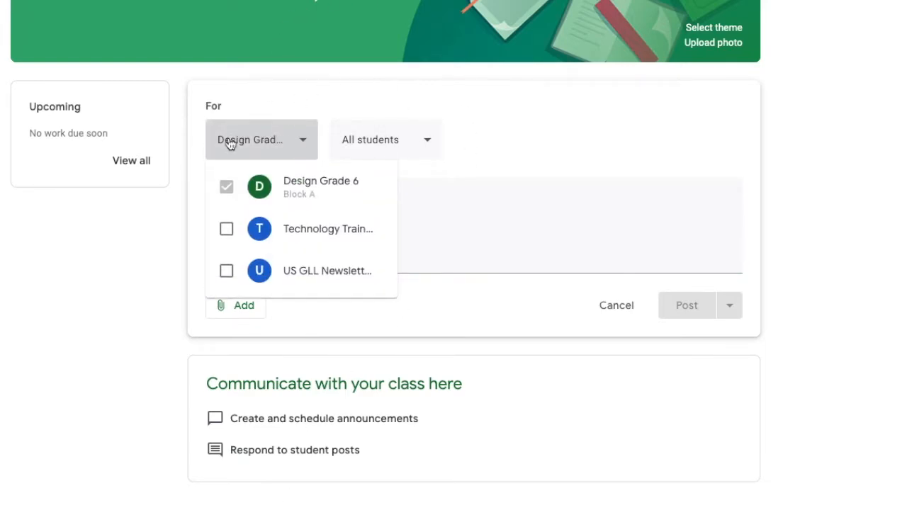
pyautogui.click(227, 231)
pyautogui.click(227, 273)
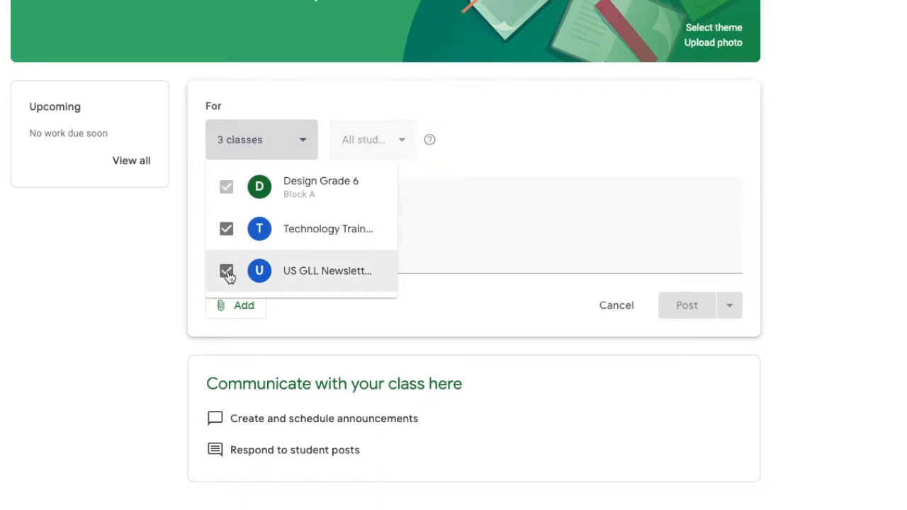
pyautogui.click(226, 229)
pyautogui.click(227, 271)
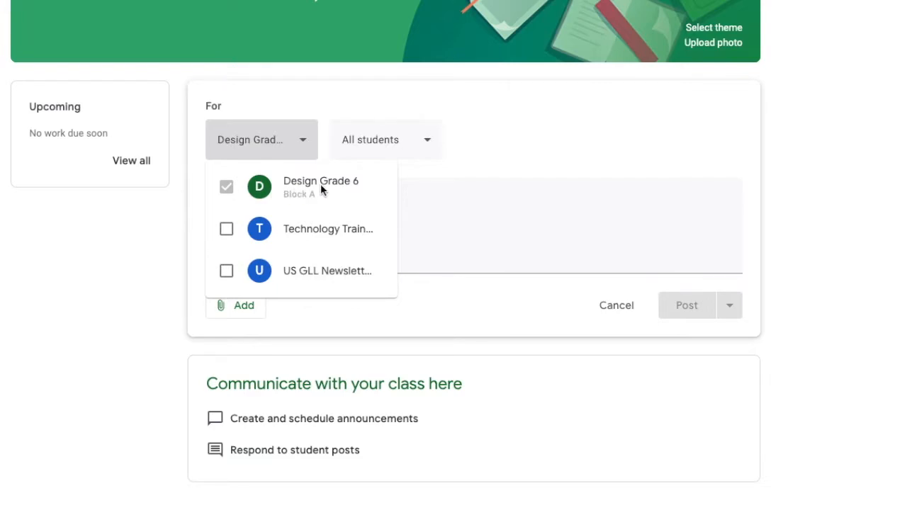
pyautogui.click(440, 155)
pyautogui.click(440, 148)
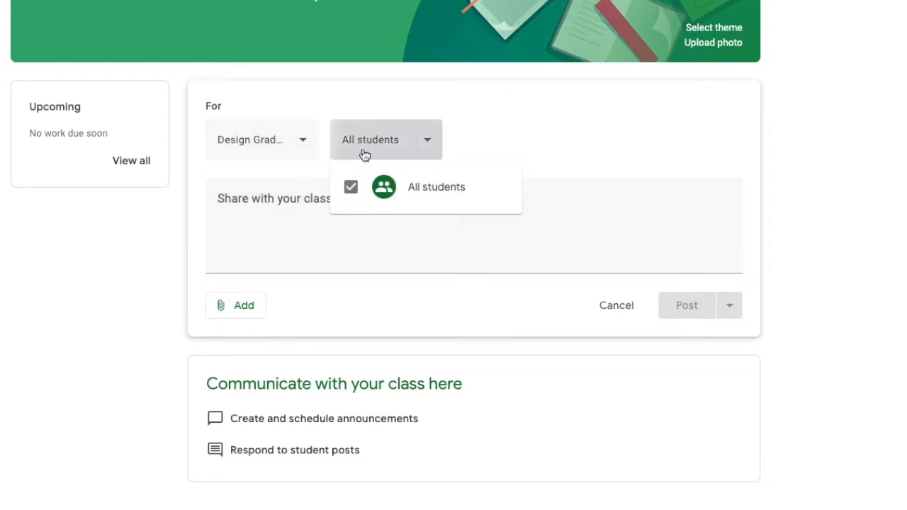
pyautogui.click(480, 139)
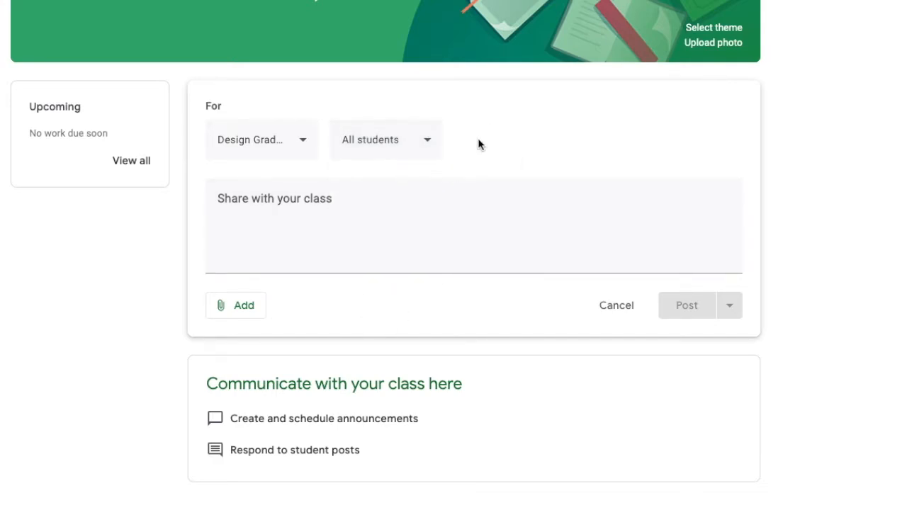
# Step: Write the announcement text "Welcome, everyone! This is our new classroom for [the teacher's name]'s 6th grade Design class!"
pyautogui.click(461, 225)
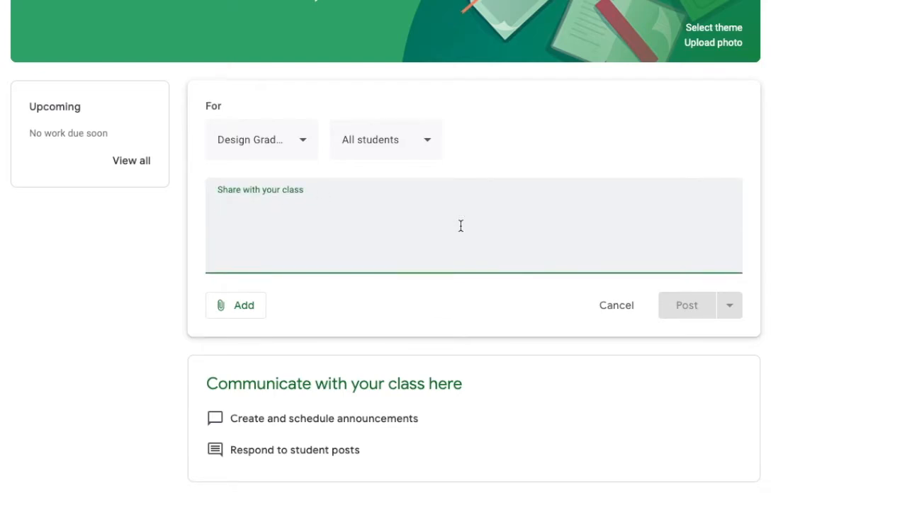
pyautogui.write('Welcome every')
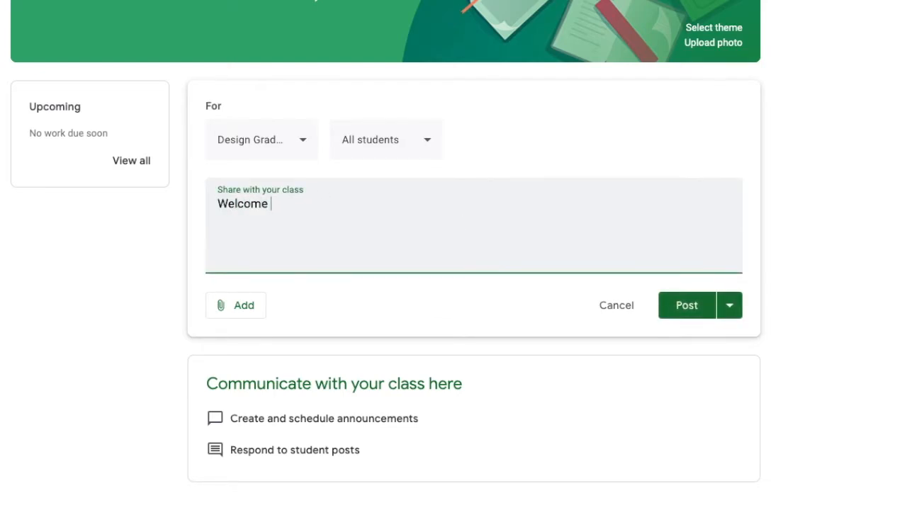
pyautogui.press('BackSpace')
pyautogui.press('BackSpace')
pyautogui.press('BackSpace')
pyautogui.press('BackSpace')
pyautogui.press('BackSpace')
pyautogui.press('BackSpace')
pyautogui.write(', everyone! This ')
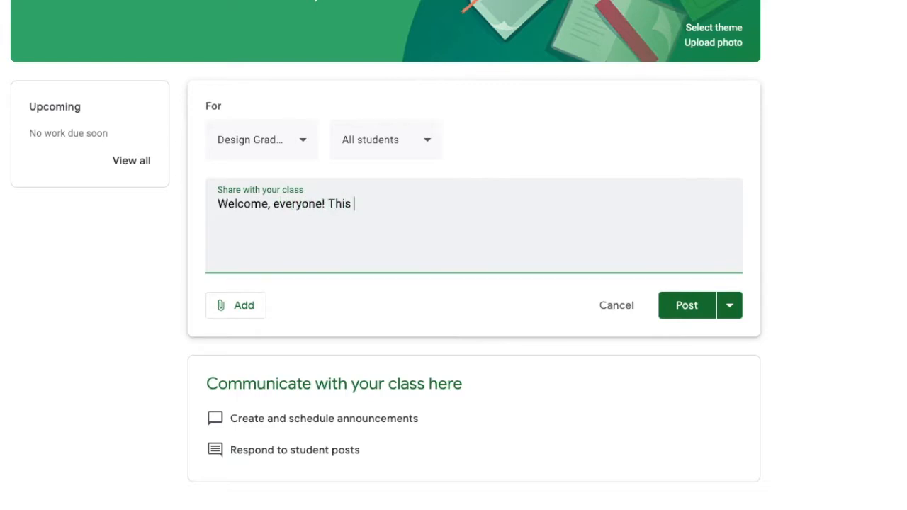
pyautogui.write('is our new class')
pyautogui.press('BackSpace')
pyautogui.press('BackSpace')
pyautogui.write("assroom for Mr. Alex's ")
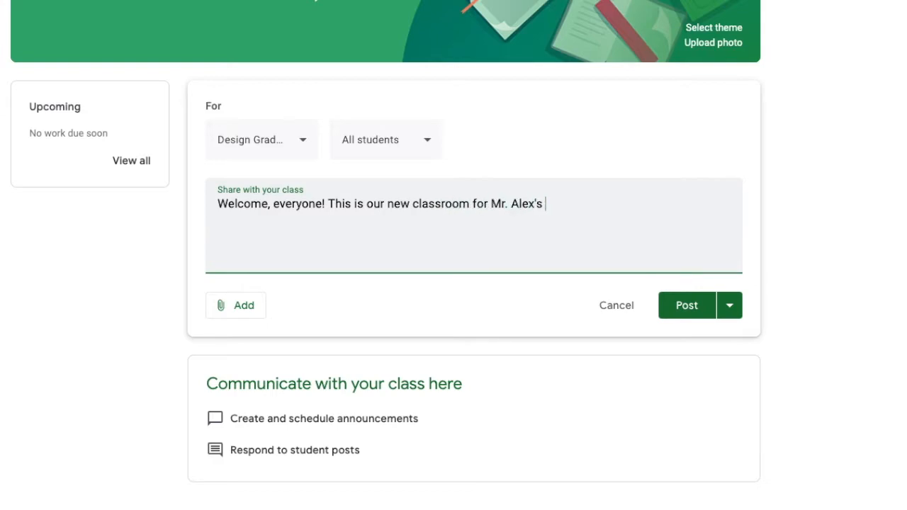
pyautogui.write('6th grade Design class!')
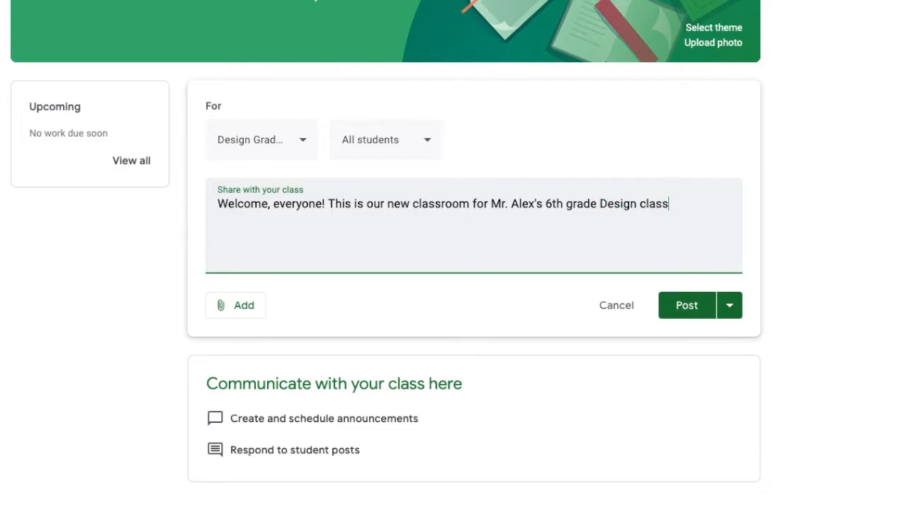
# Step: Post the welcome announcement to the class stream and start a class comment on it
pyautogui.click(688, 303)
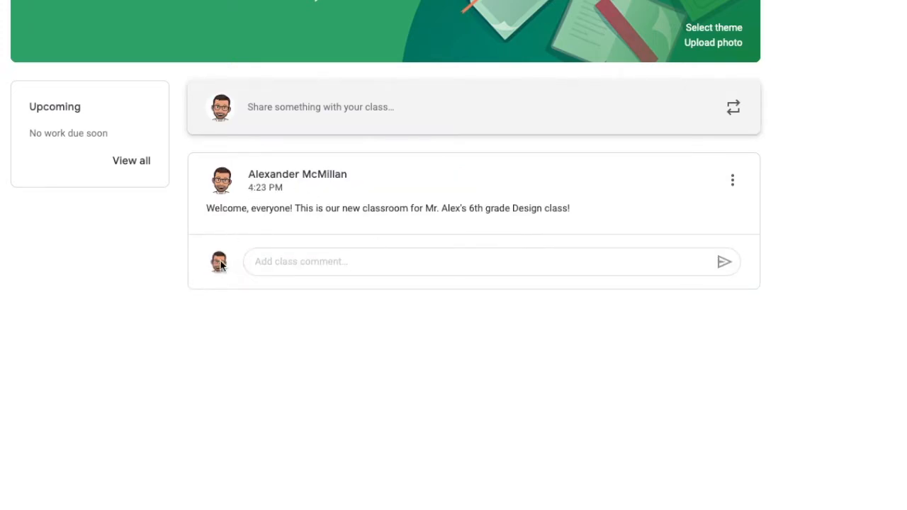
pyautogui.click(284, 261)
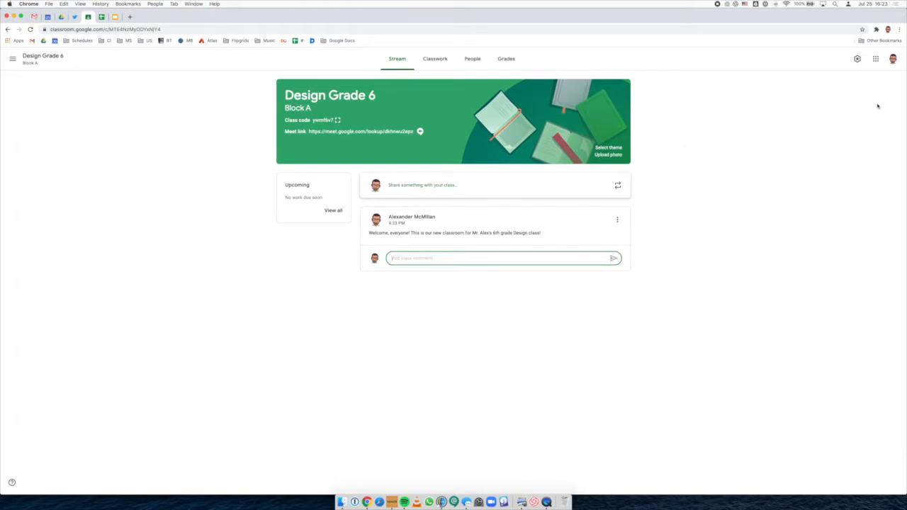
# Step: Set the class's stream permission to "Students can only comment" and save the class settings
pyautogui.click(858, 59)
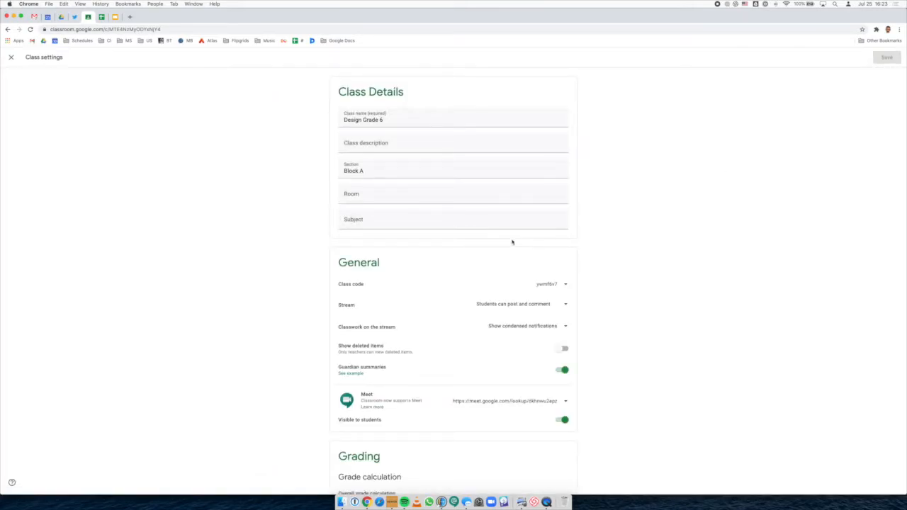
pyautogui.scroll(-3, 508, 254)
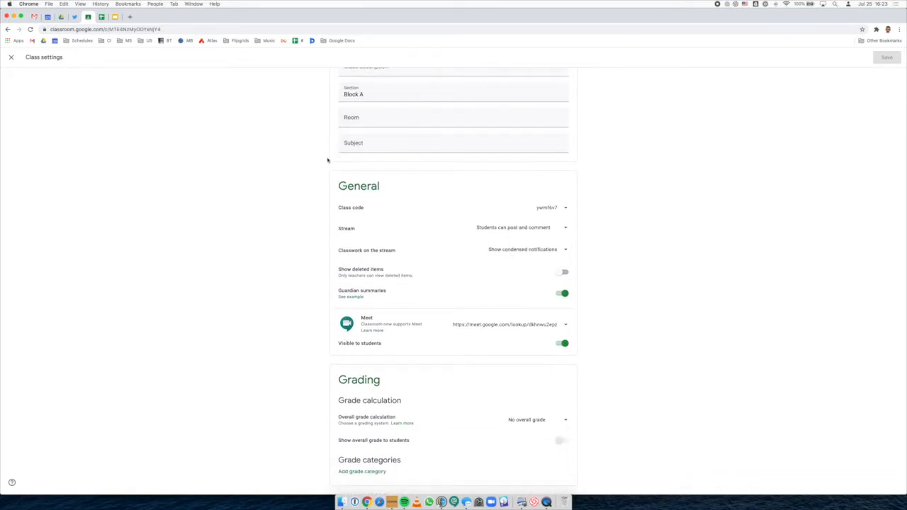
pyautogui.scroll(1, 364, 308)
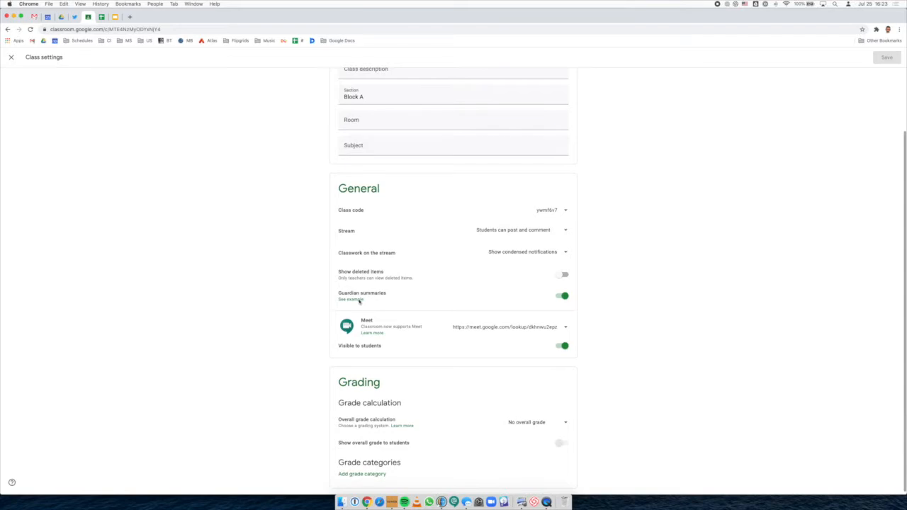
pyautogui.scroll(-1, 342, 365)
pyautogui.click(560, 228)
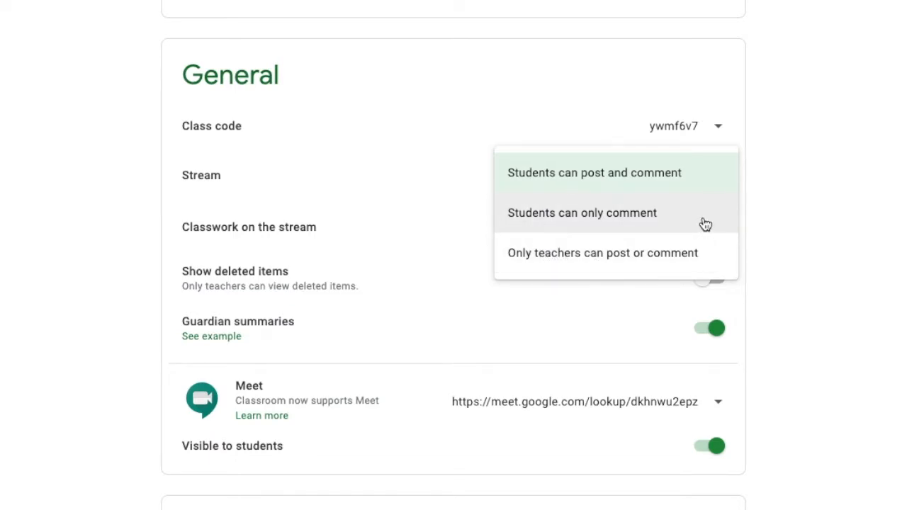
pyautogui.click(650, 230)
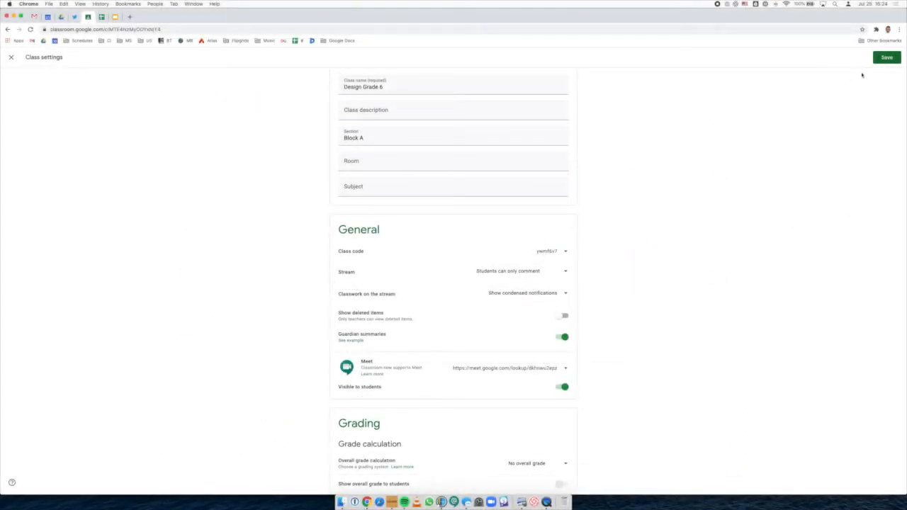
pyautogui.click(887, 57)
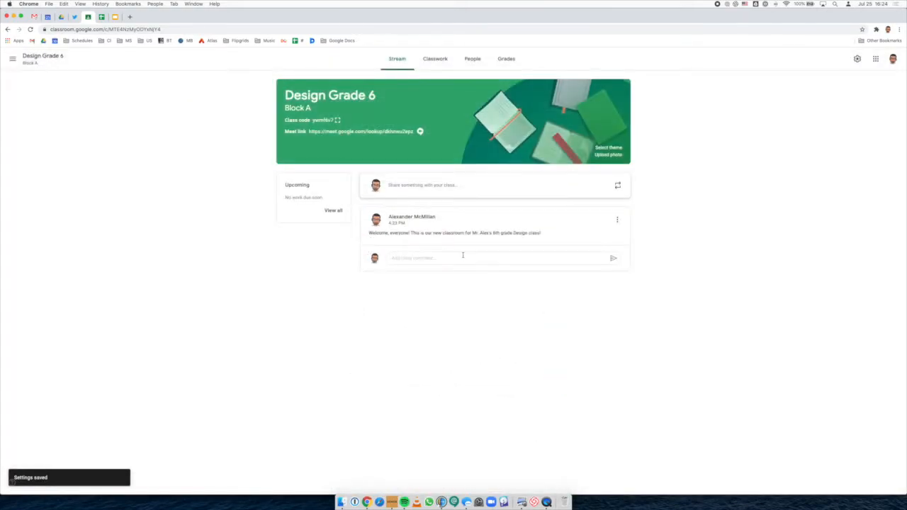
# Step: Post the announcement "What's everyone doing for break?" to all students in the class stream
pyautogui.click(422, 184)
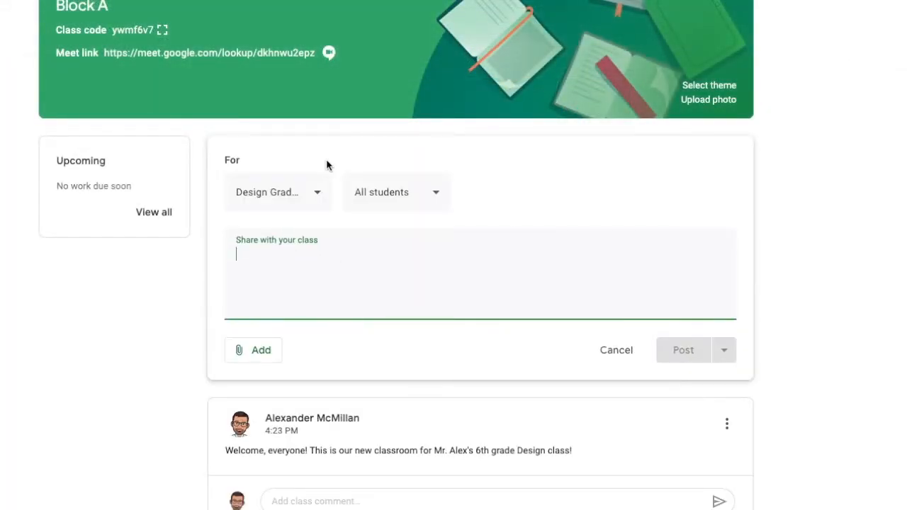
pyautogui.write("What's")
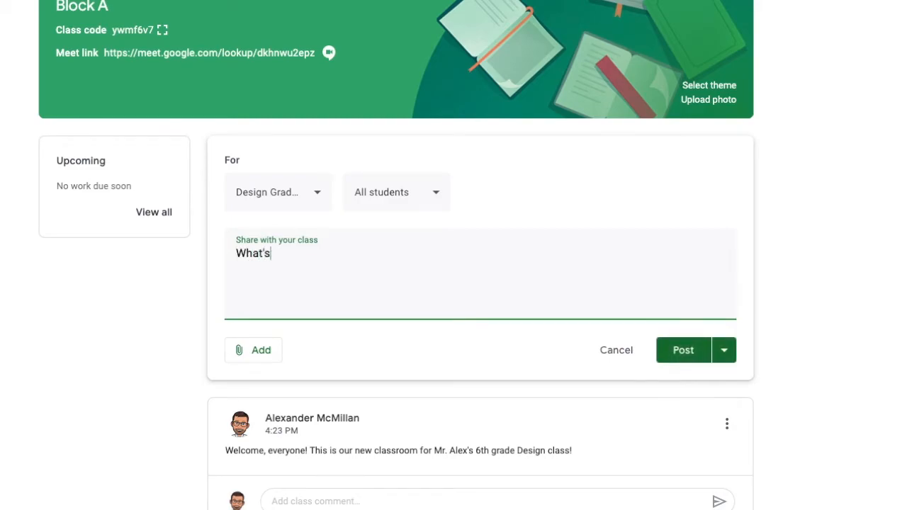
pyautogui.write(' everyone doi')
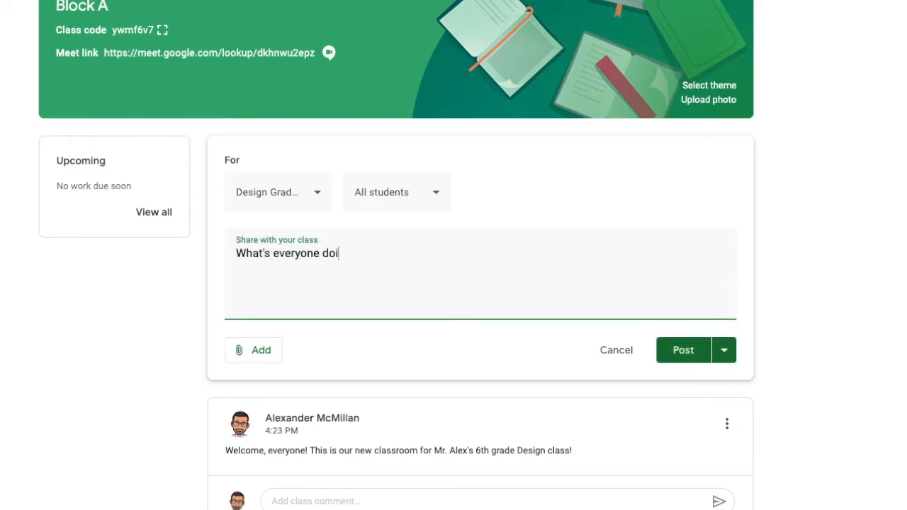
pyautogui.write('ng for break?')
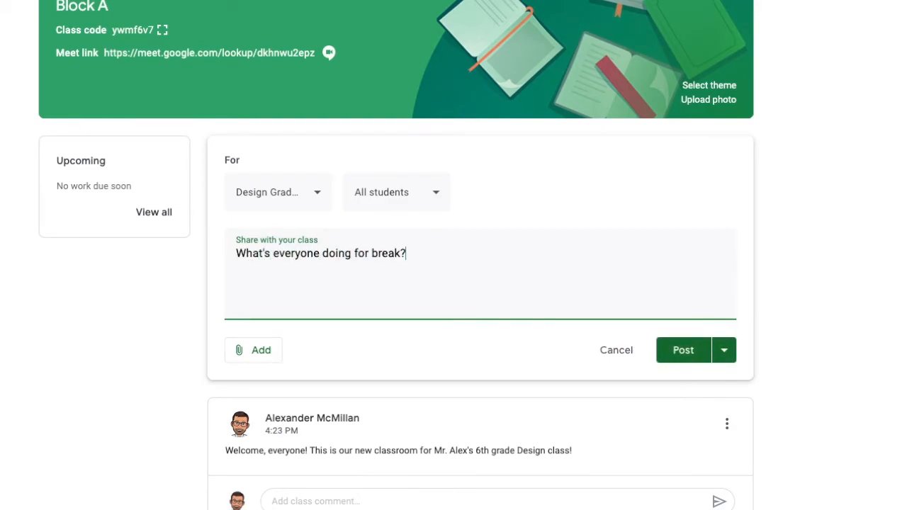
pyautogui.click(670, 351)
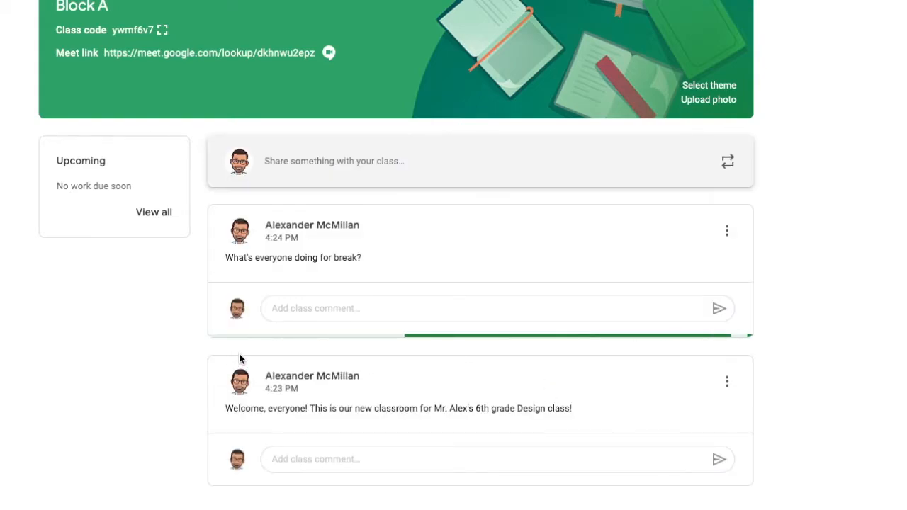
# Step: Post a test announcement reading "jhsdlfjhasdk" to the class stream and delete it again
pyautogui.click(428, 171)
pyautogui.write('jhsdlfjhasdk')
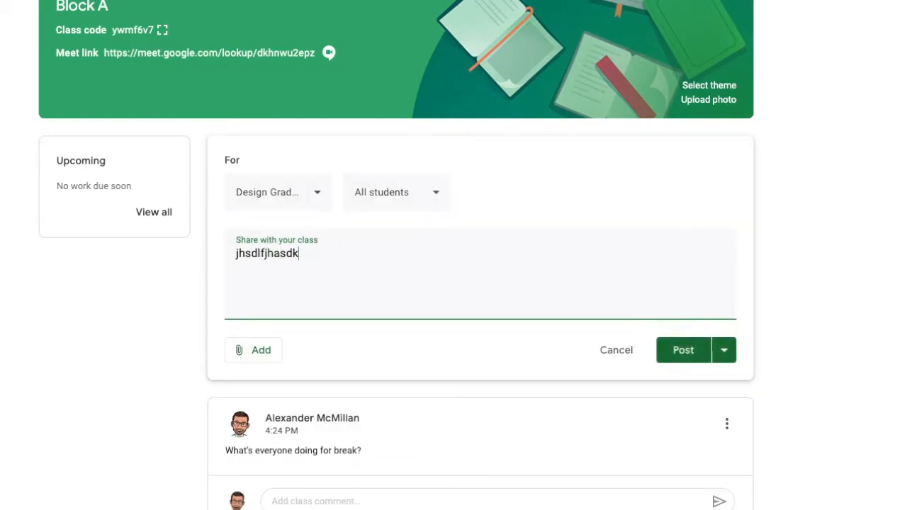
pyautogui.click(670, 352)
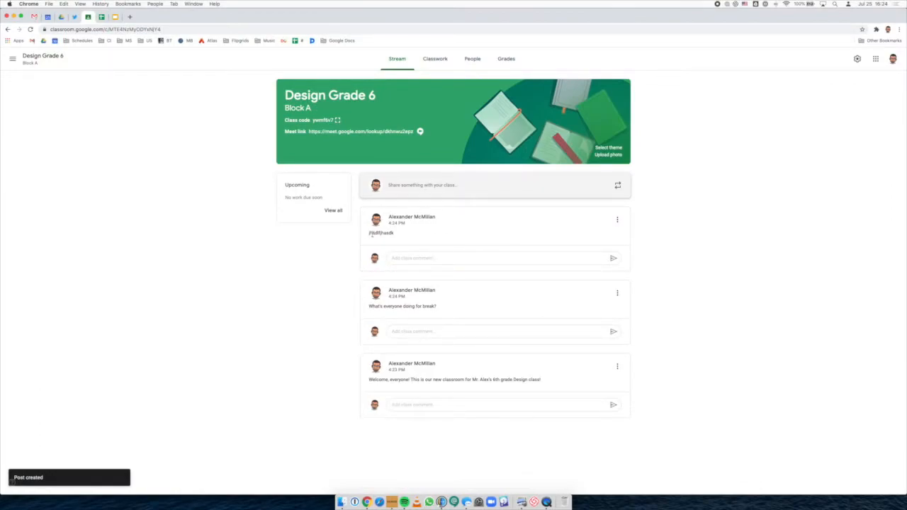
pyautogui.click(618, 223)
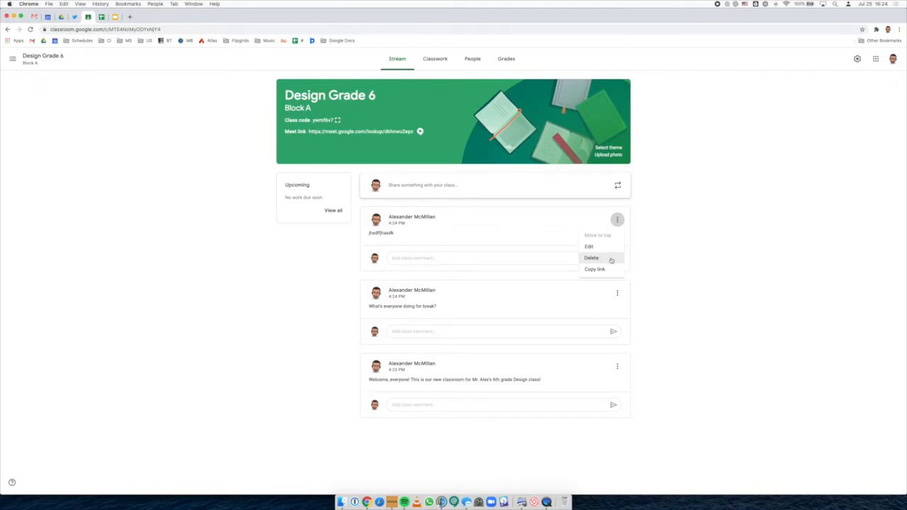
pyautogui.click(612, 259)
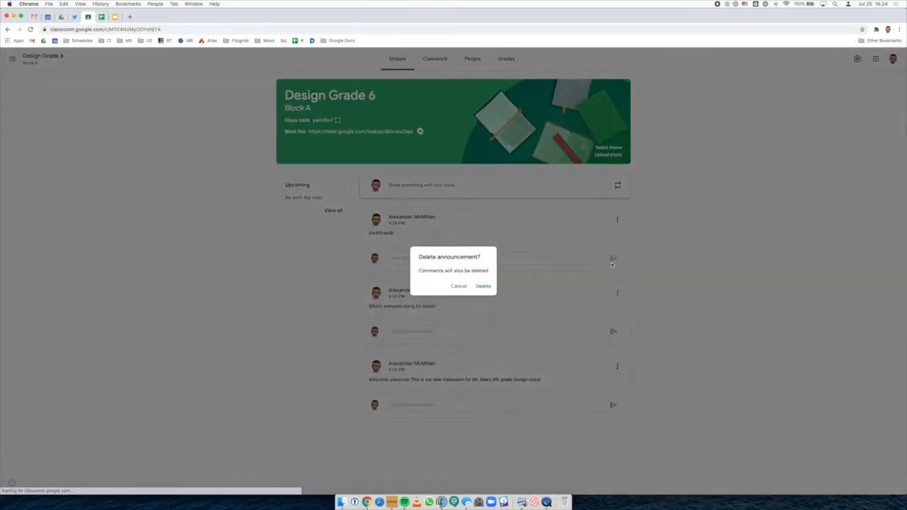
pyautogui.click(485, 287)
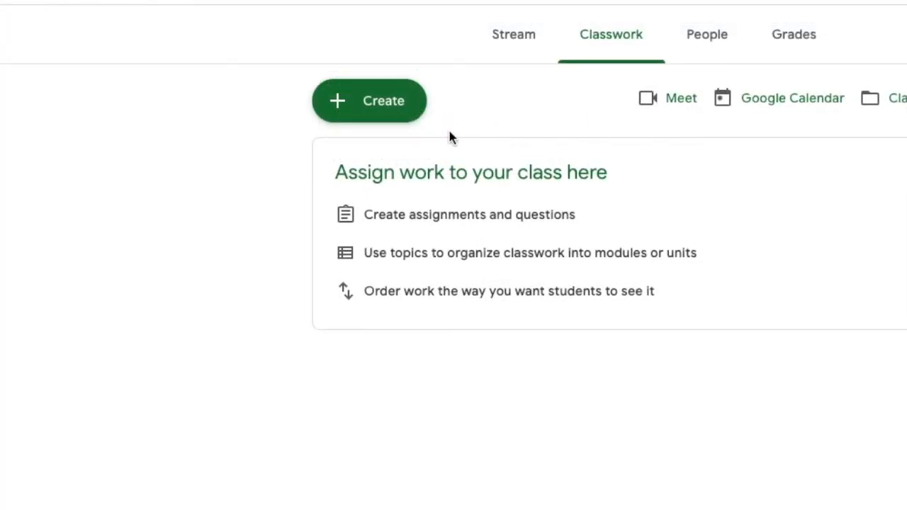
# Step: Create a classwork topic named "Course Materials"
pyautogui.click(341, 115)
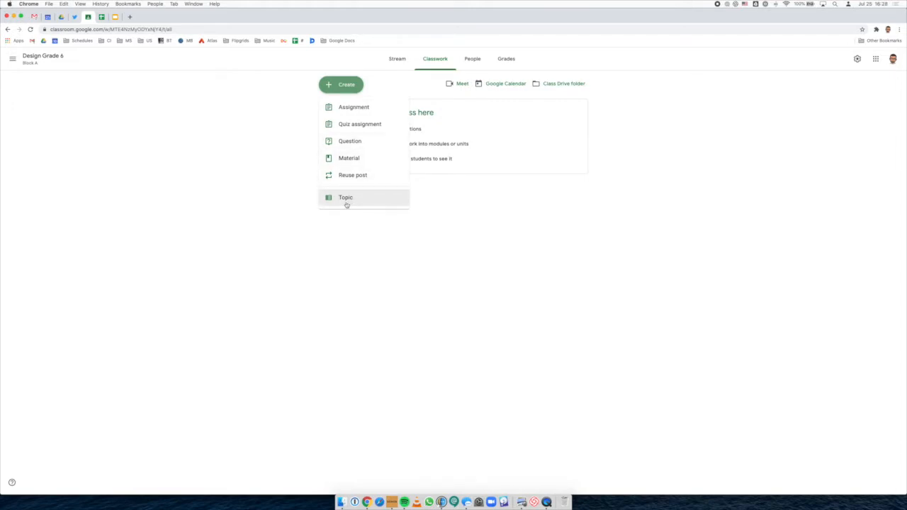
pyautogui.click(347, 204)
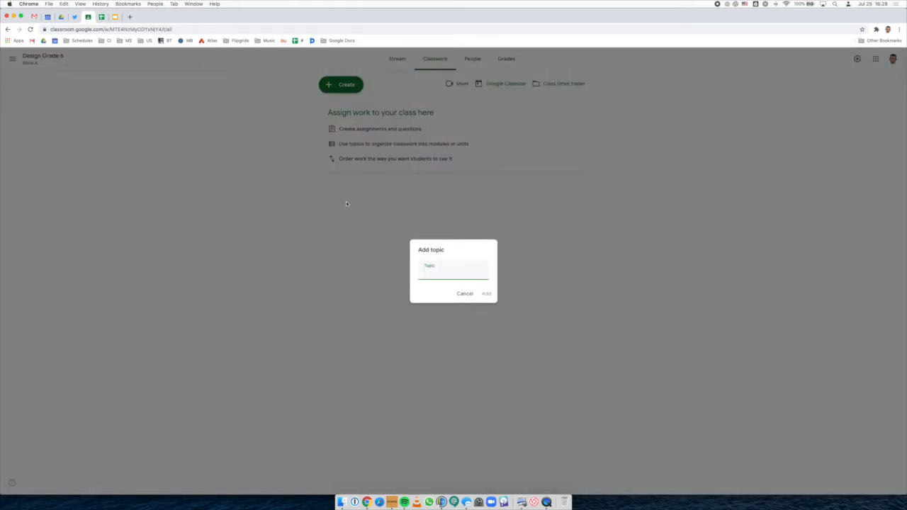
pyautogui.write('Course Materials')
pyautogui.press('Return')
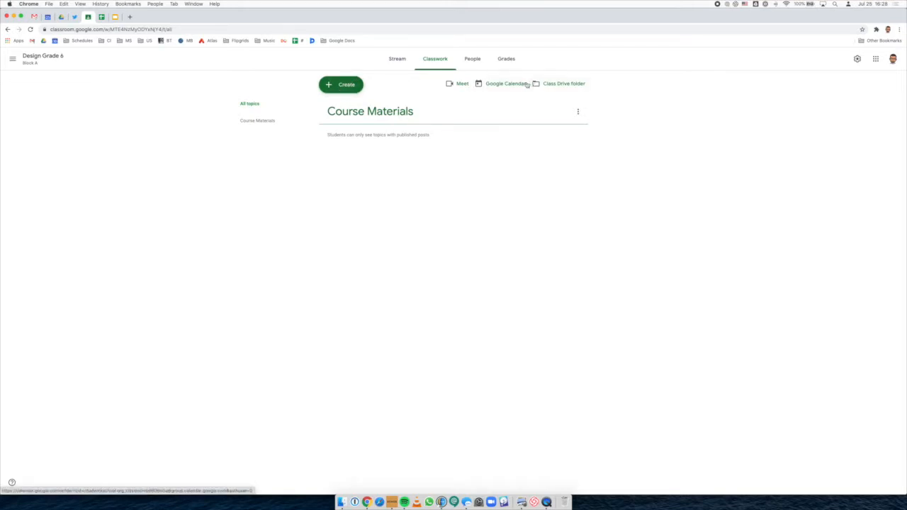
# Step: Rename the Course Materials topic by adding a paperclip emoji, found by searching for "paper", in front of its name
pyautogui.click(578, 115)
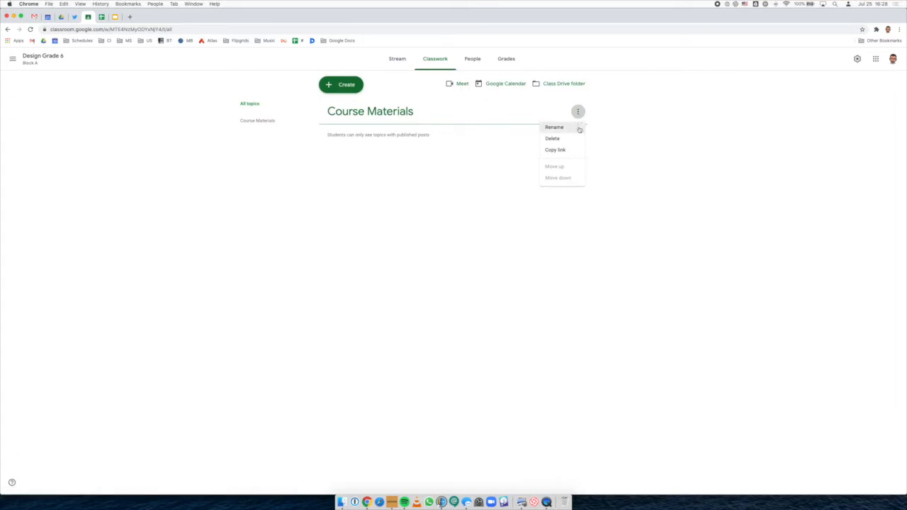
pyautogui.click(579, 128)
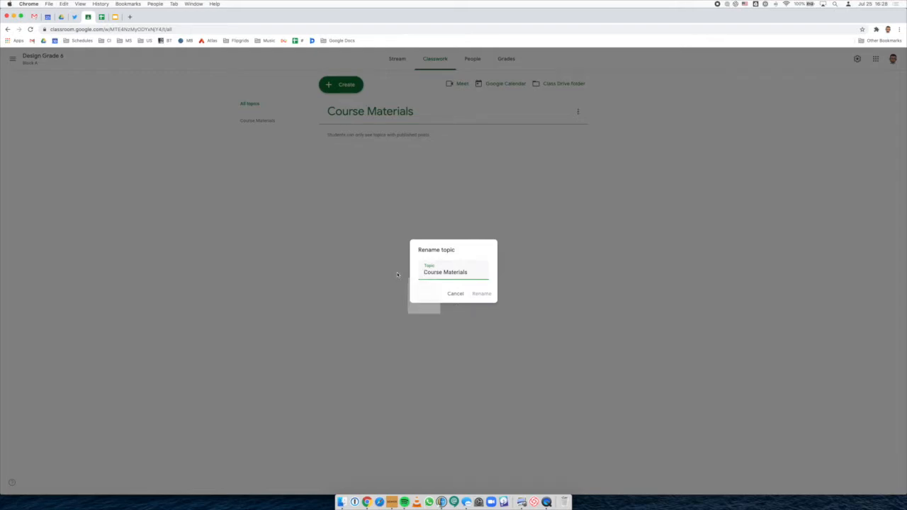
pyautogui.press('ctrl+super+space')
pyautogui.scroll(-15, 423, 323)
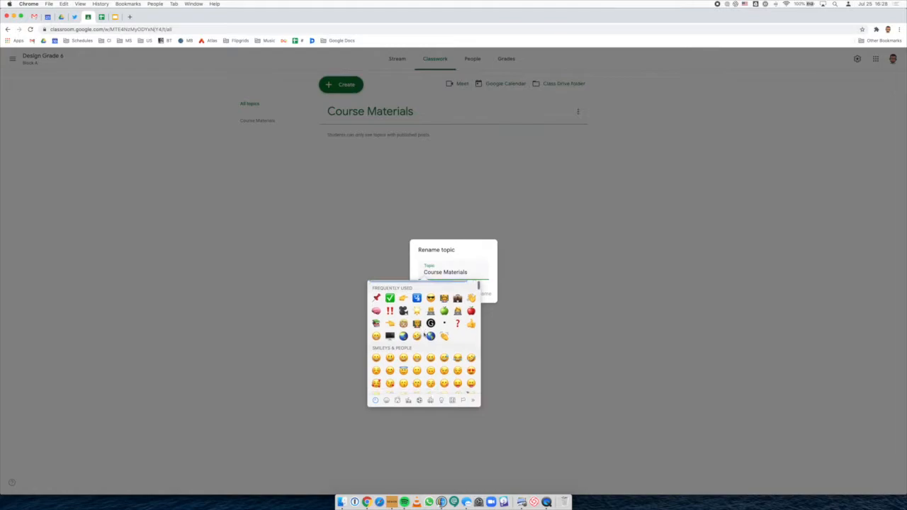
pyautogui.scroll(15, 425, 333)
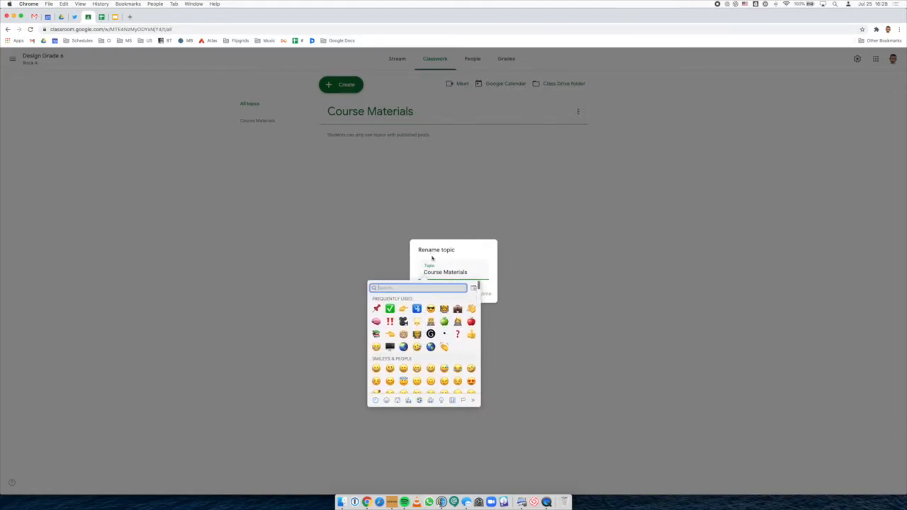
pyautogui.scroll(-1, 377, 301)
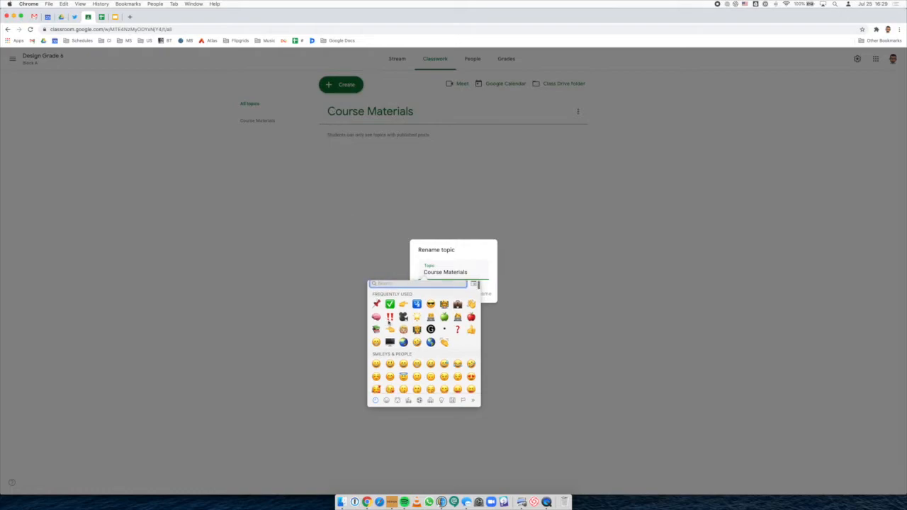
pyautogui.scroll(1, 389, 322)
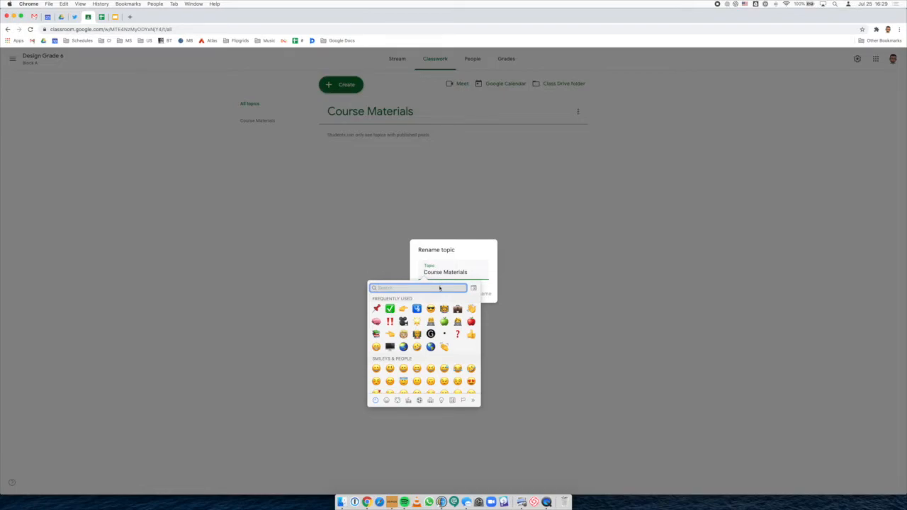
pyautogui.write('material')
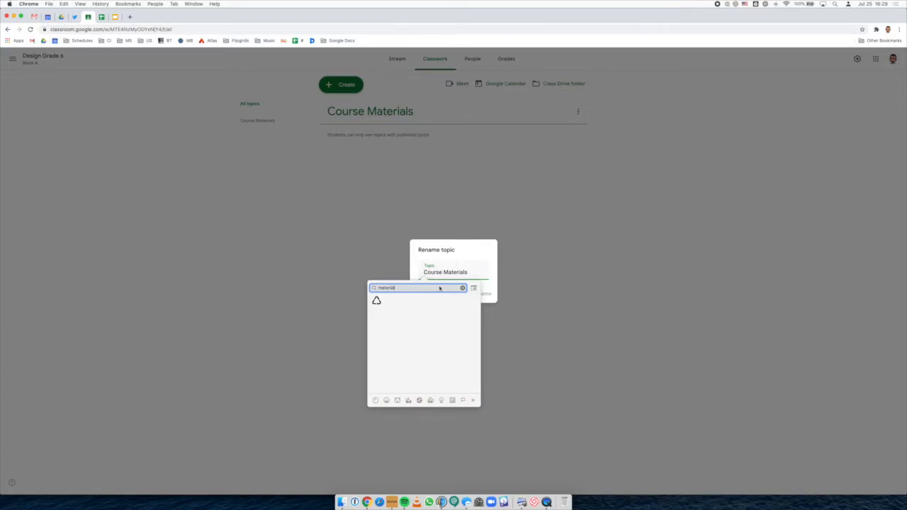
pyautogui.press('super+a')
pyautogui.write('paper')
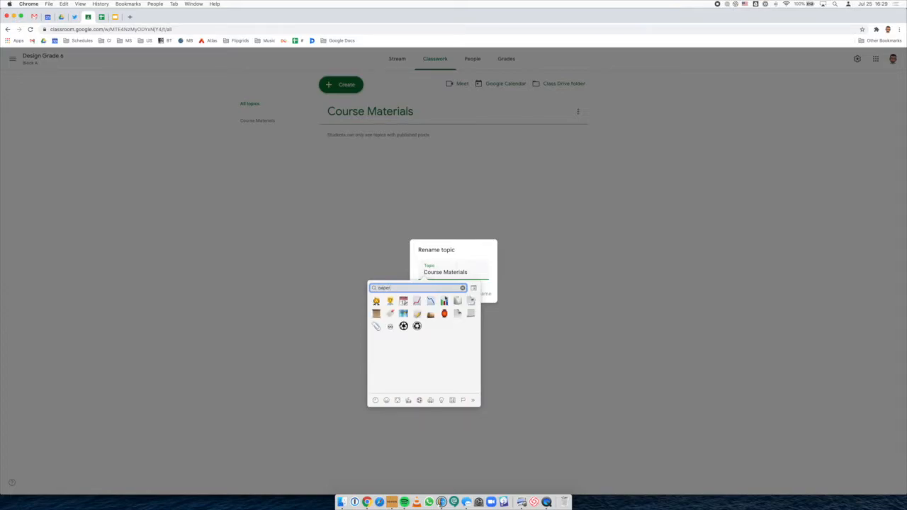
pyautogui.click(377, 327)
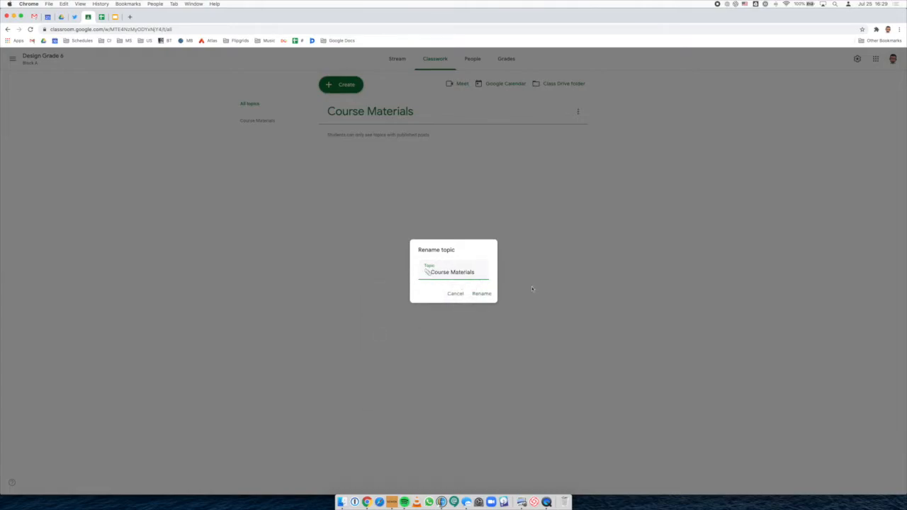
pyautogui.click(482, 293)
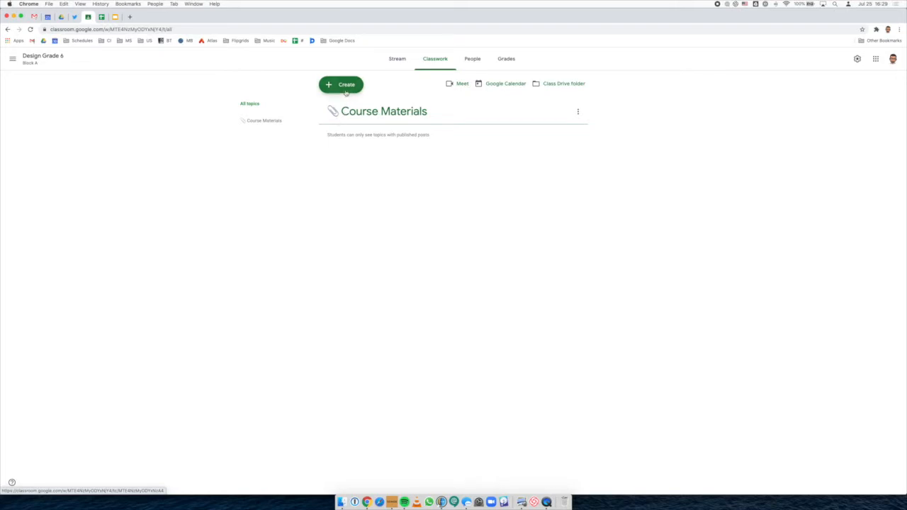
# Step: Start a classwork material titled "Syllabus" with the description "Here is the syllabus for Design for 2020-2021!"
pyautogui.click(347, 86)
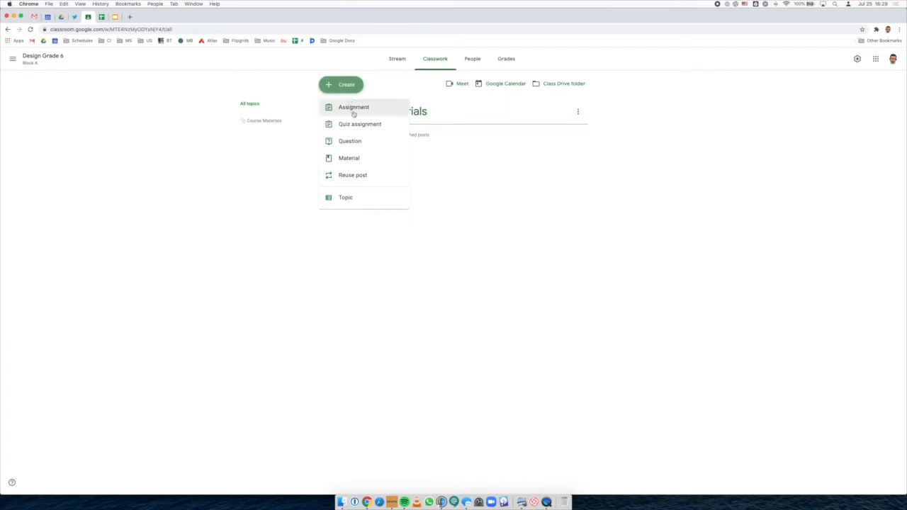
pyautogui.click(374, 163)
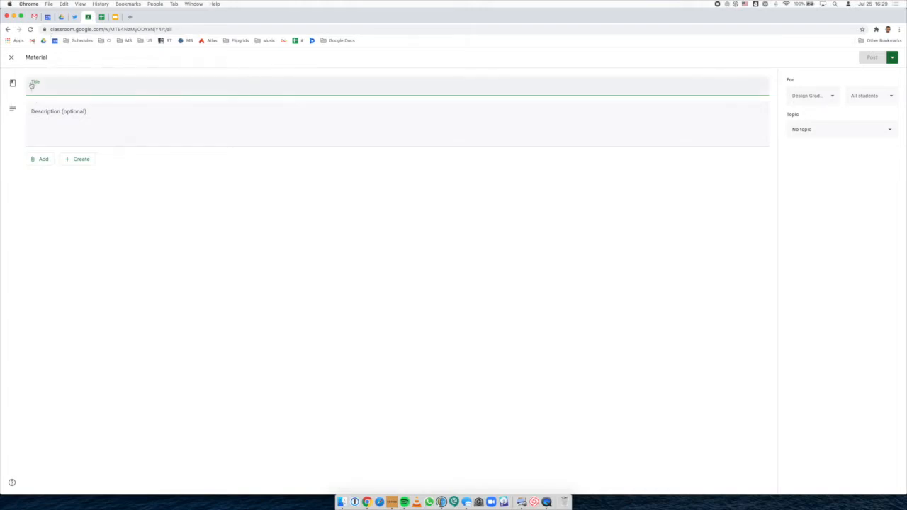
pyautogui.write('Syllabus')
pyautogui.click(123, 129)
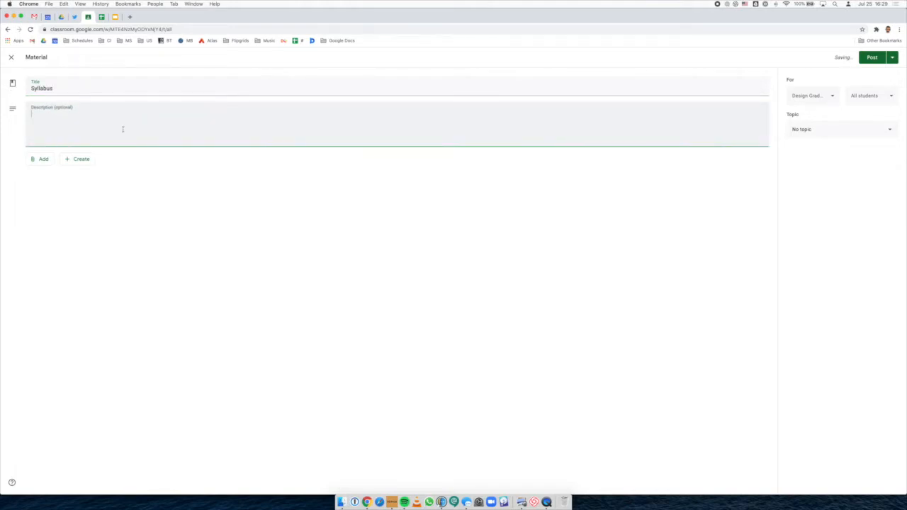
pyautogui.write('Here is the syllabus for Design for 2020-2021!')
# Step: Attach a newly created Google Docs document to the Syllabus material and open it
pyautogui.click(47, 163)
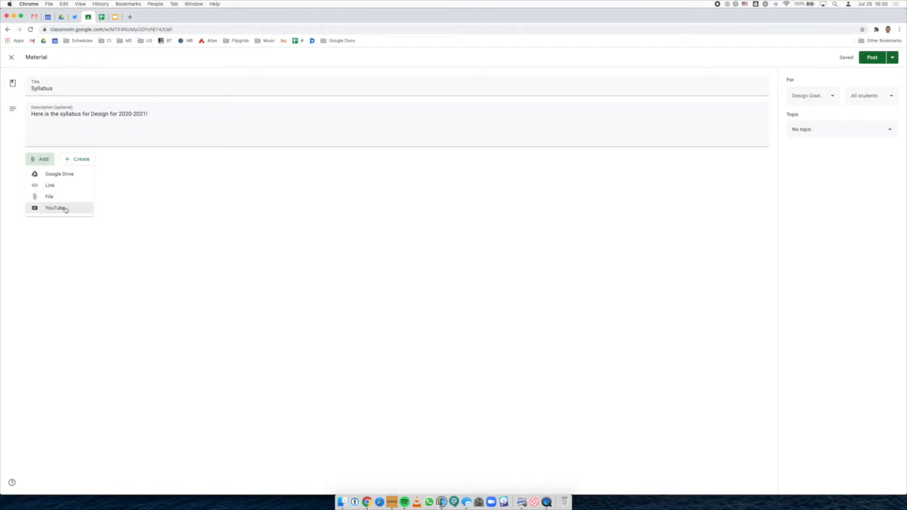
pyautogui.click(154, 202)
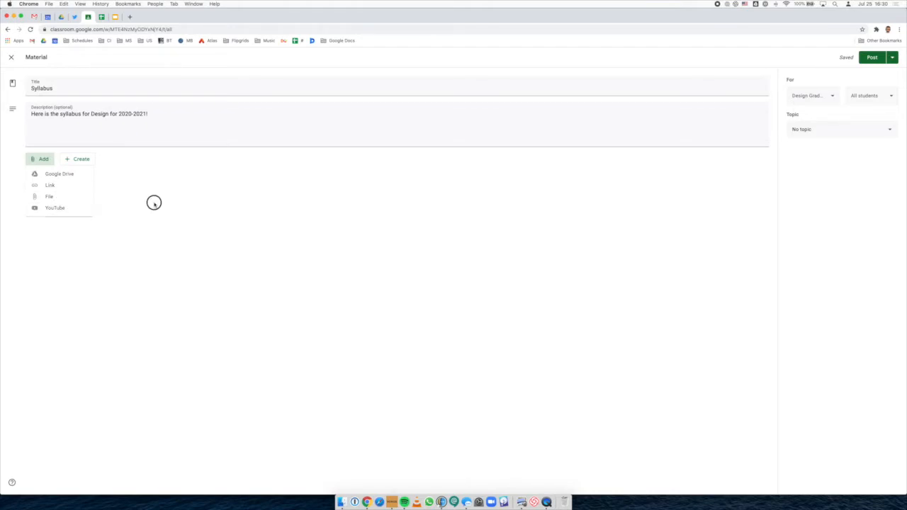
pyautogui.click(78, 160)
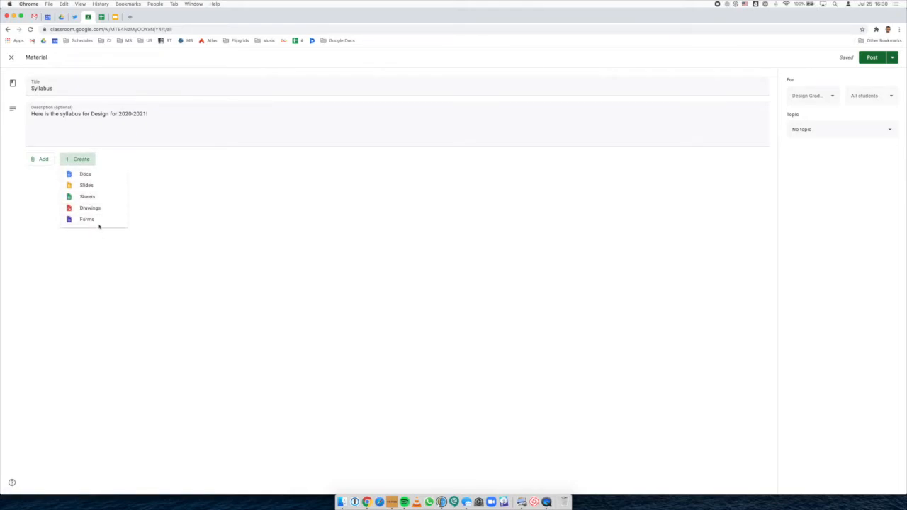
pyautogui.click(106, 176)
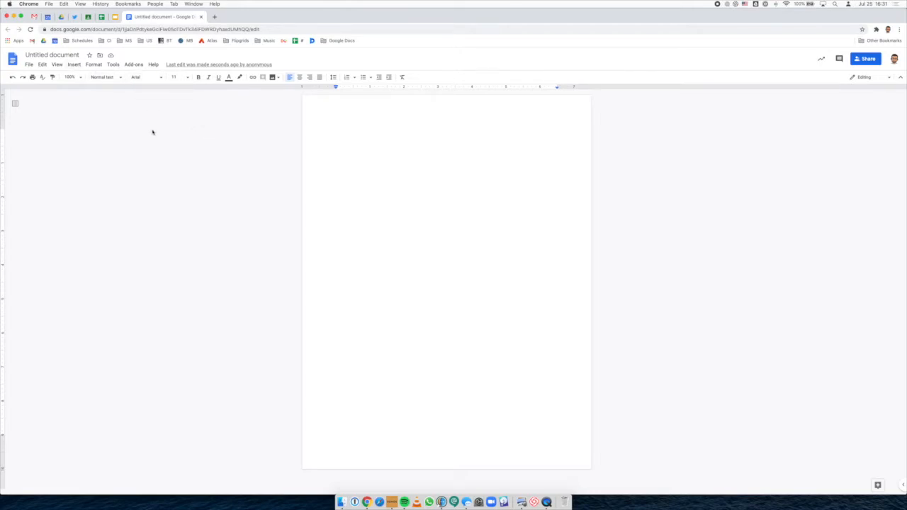
# Step: Enter the heading "Syllabus" in the blank document at 24 pt and centre it
pyautogui.click(183, 77)
pyautogui.click(178, 166)
pyautogui.click(299, 79)
pyautogui.press('super+shift+l')
pyautogui.write('Syllabus')
pyautogui.press('super+a')
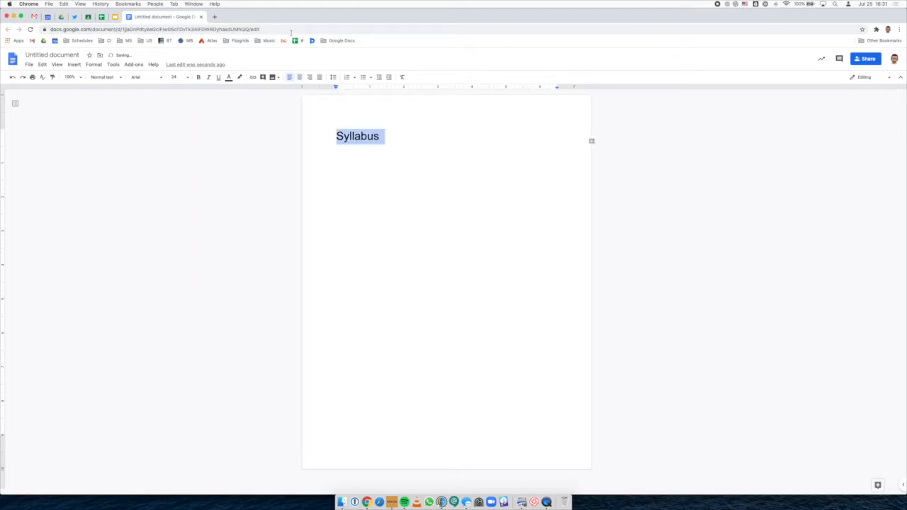
pyautogui.click(300, 78)
pyautogui.click(506, 144)
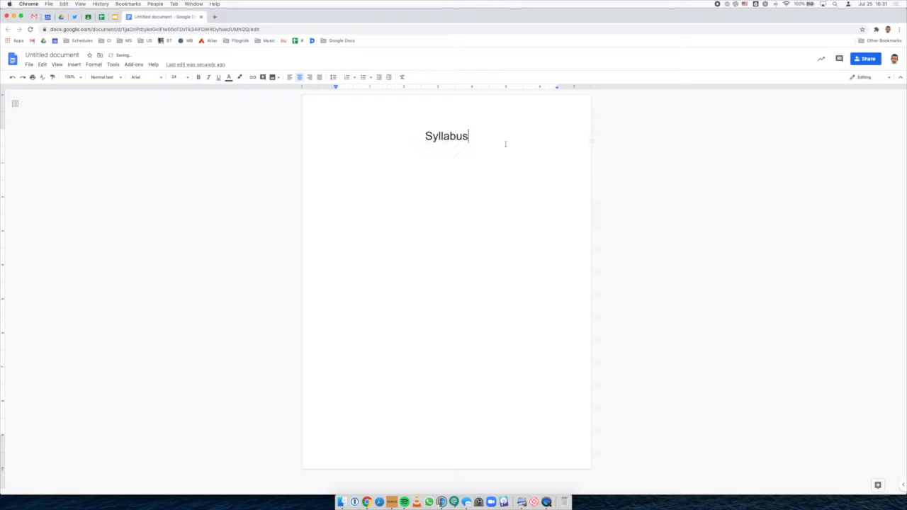
# Step: Search for "welcome" images with Explore and insert the pink heart Welcome picture below the heading
pyautogui.click(878, 484)
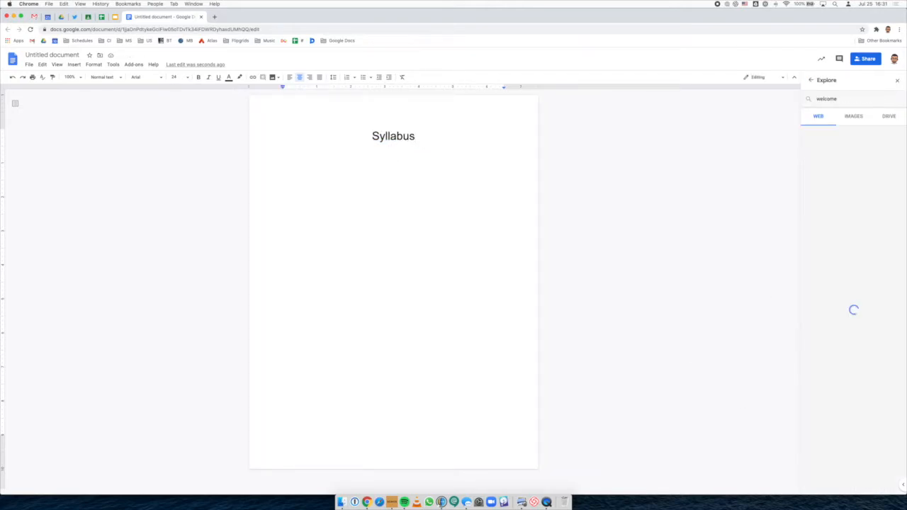
pyautogui.click(854, 116)
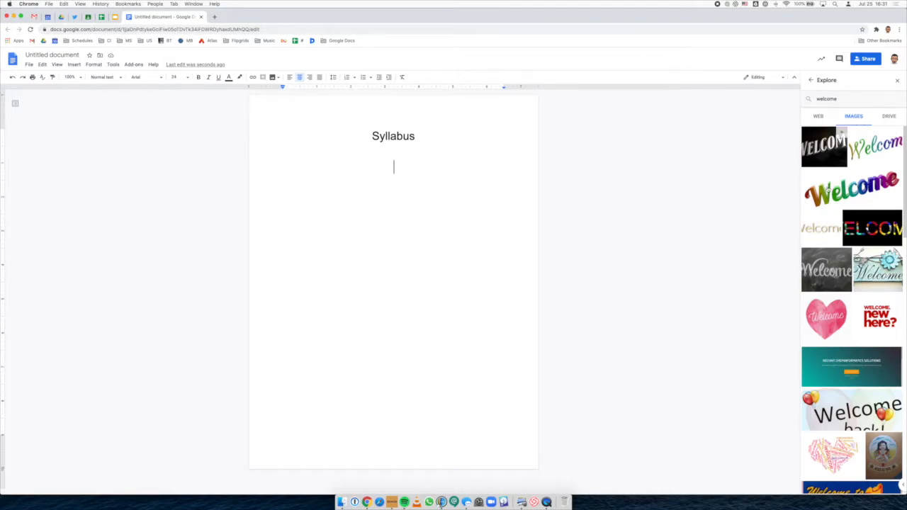
pyautogui.scroll(-4, 836, 212)
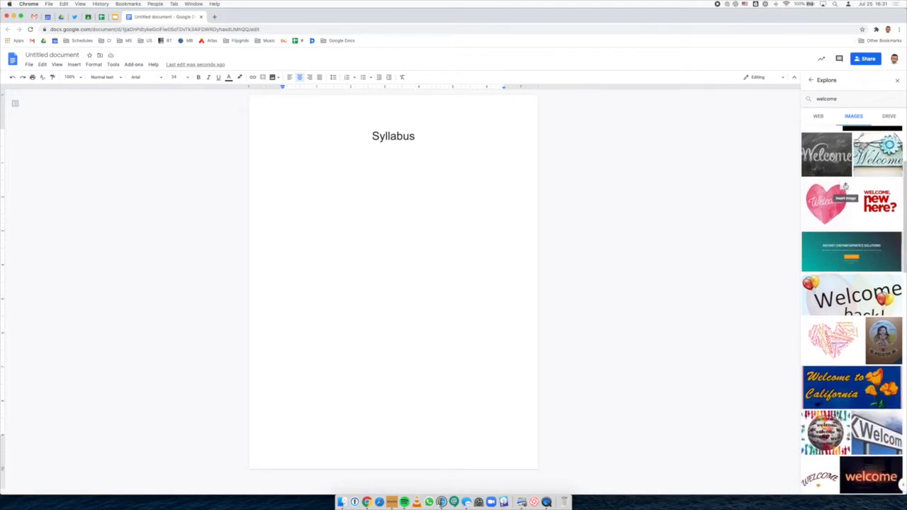
pyautogui.scroll(1, 843, 227)
pyautogui.click(845, 188)
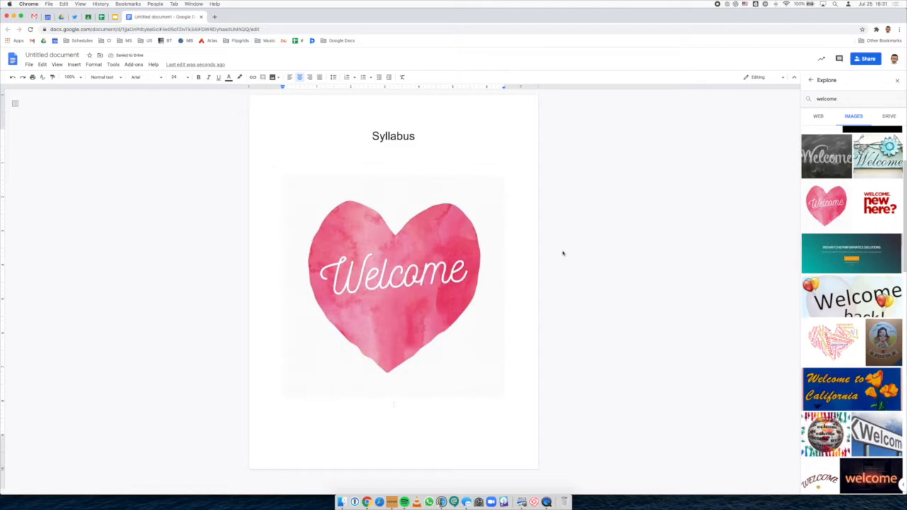
# Step: Insert the chalkboard Welcome picture below the heart image
pyautogui.moveTo(831, 159)
pyautogui.click(845, 142)
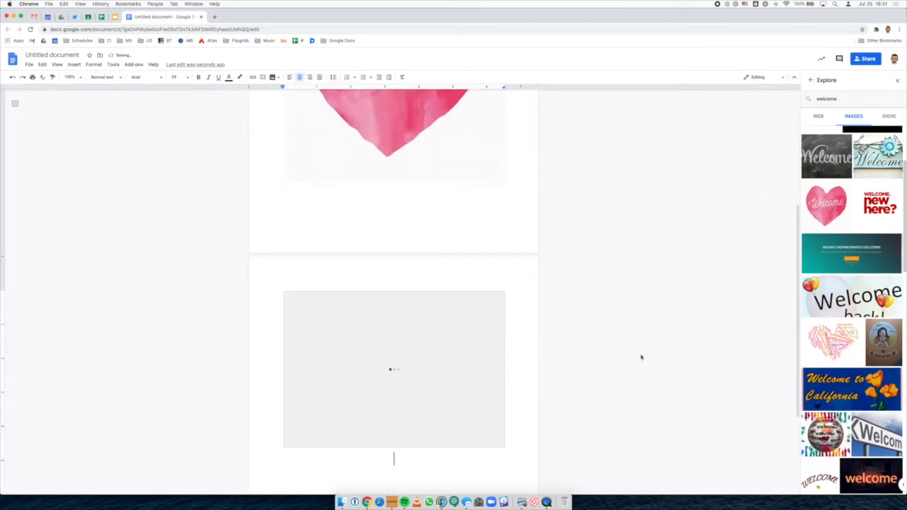
pyautogui.scroll(-1, 553, 344)
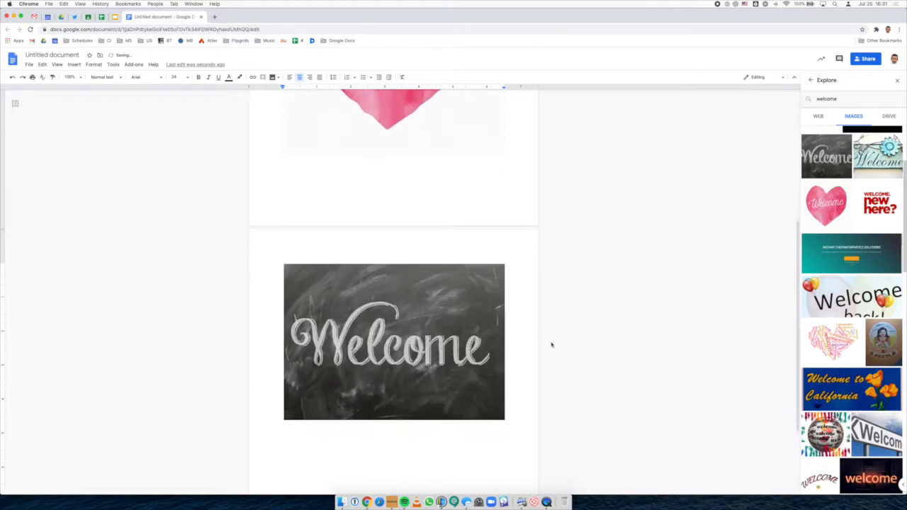
# Step: Delete the pink heart Welcome picture from the syllabus document
pyautogui.scroll(5, 440, 319)
pyautogui.click(420, 288)
pyautogui.press('Delete')
pyautogui.press('super+shift+l')
pyautogui.press('Delete')
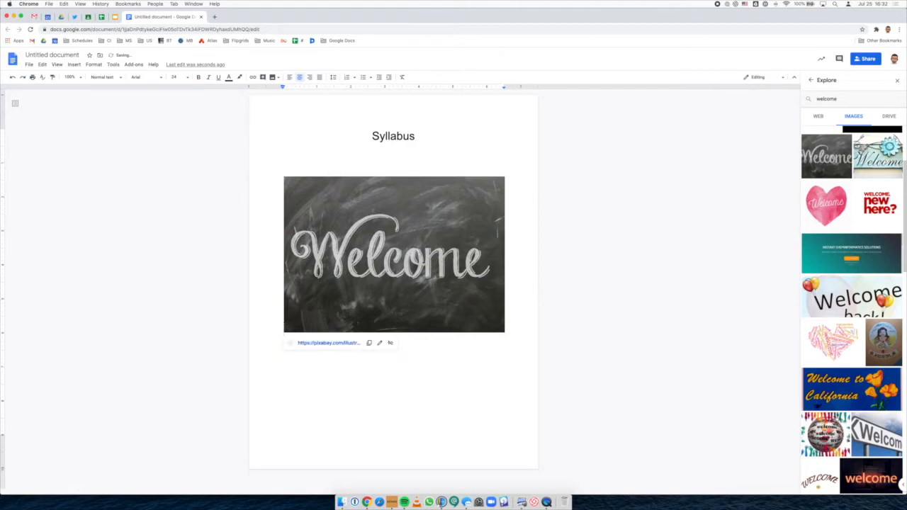
# Step: Remove the empty space between the Syllabus heading and the chalkboard picture
pyautogui.click(421, 175)
pyautogui.press('super+shift+l')
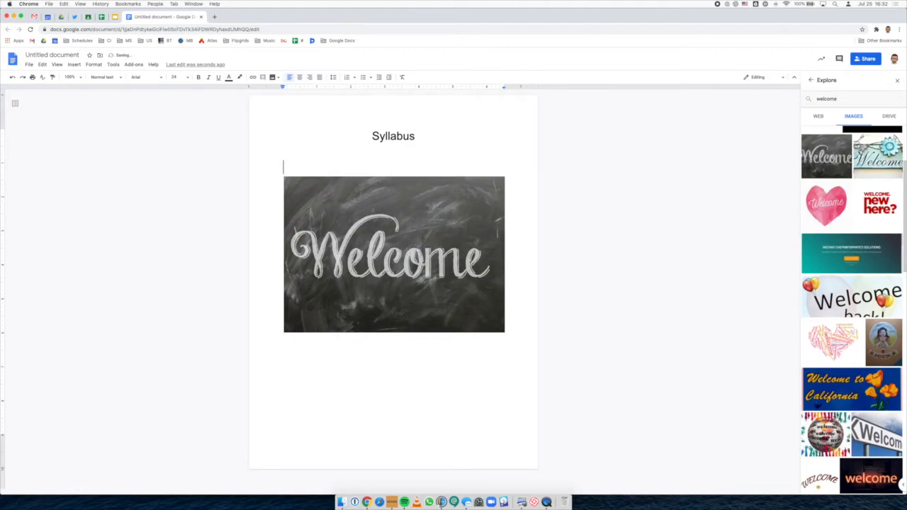
pyautogui.press('BackSpace')
pyautogui.press('BackSpace')
# Step: Add the caption "(give credit to photo)" beneath the chalkboard picture
pyautogui.click(482, 333)
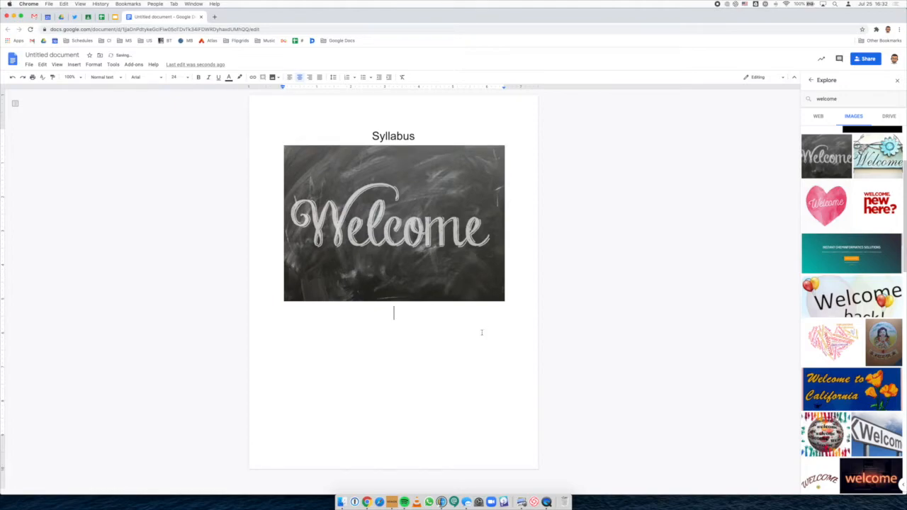
pyautogui.write('(give g')
pyautogui.press('BackSpace')
pyautogui.write('credit to photo)')
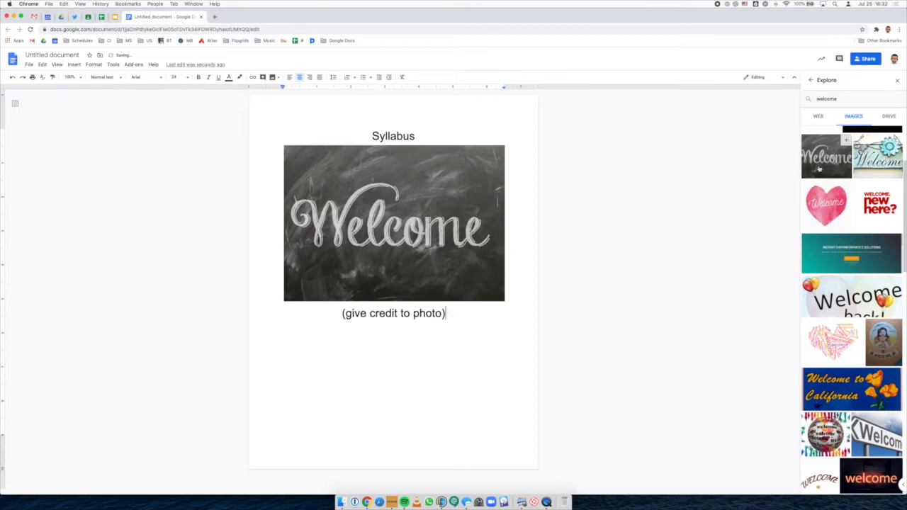
# Step: Format the photo credit caption as 12 pt italic and add a blank line between the Syllabus heading and the picture
pyautogui.moveTo(447, 315); pyautogui.dragTo(298, 318)
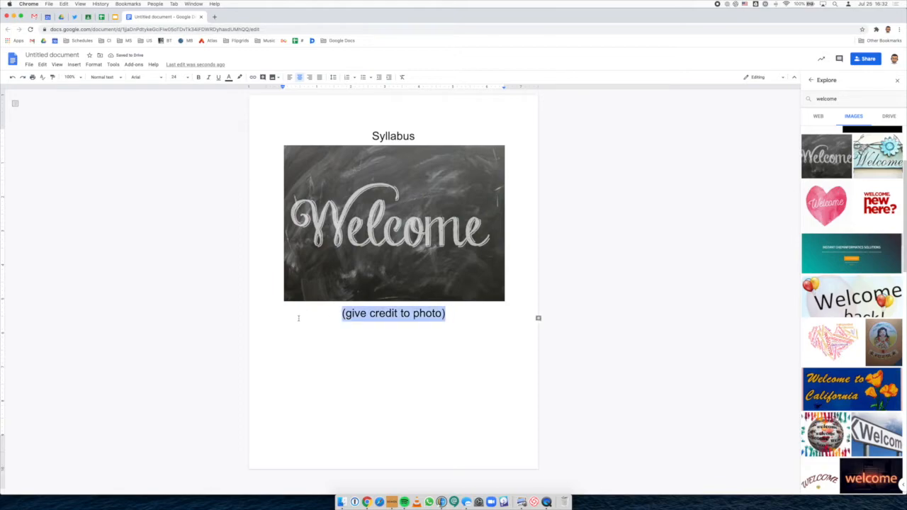
pyautogui.press('super+i')
pyautogui.click(175, 77)
pyautogui.write('12')
pyautogui.press('Return')
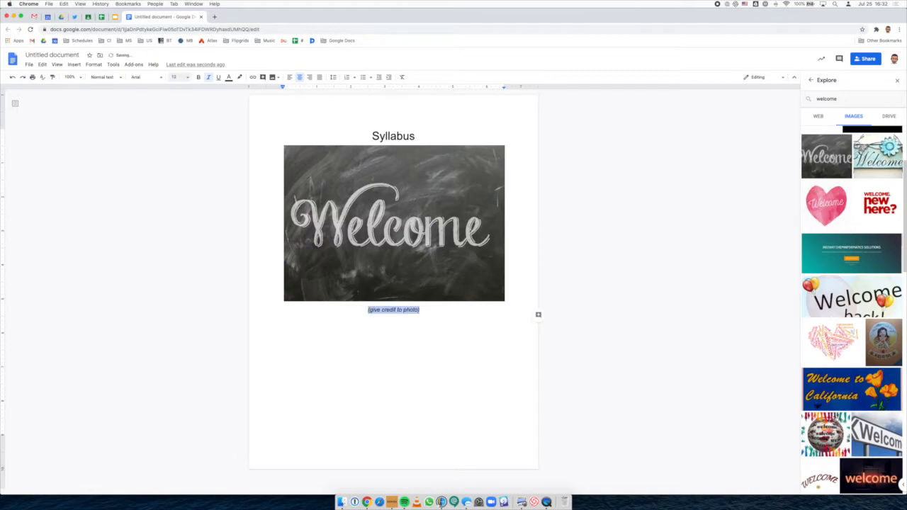
pyautogui.click(426, 345)
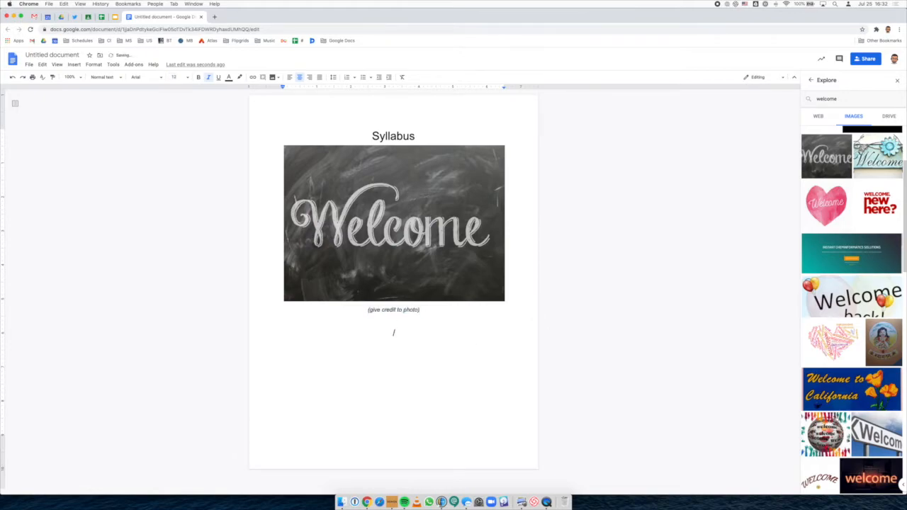
pyautogui.click(426, 137)
pyautogui.press('Return')
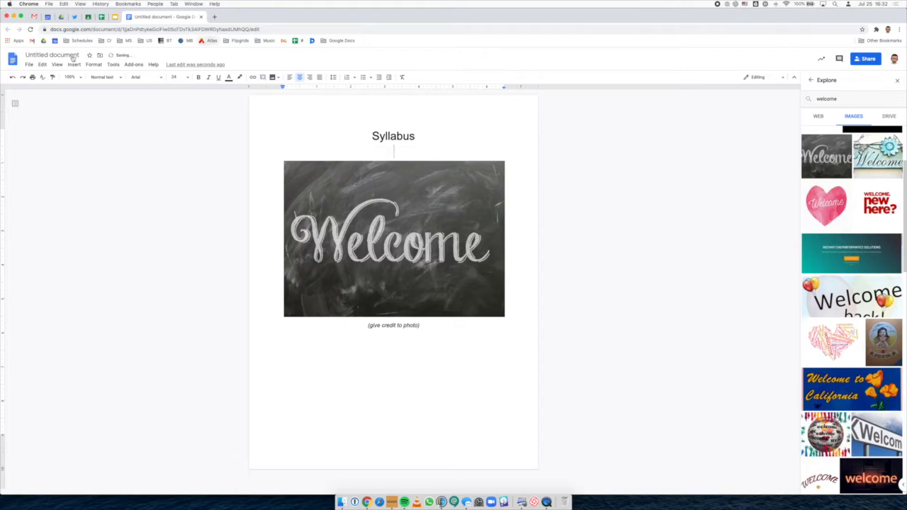
# Step: Rename the document "Syllabus for 6th Grade 2020-2021" and close it to return to the Classroom material
pyautogui.click(43, 55)
pyautogui.press('Right')
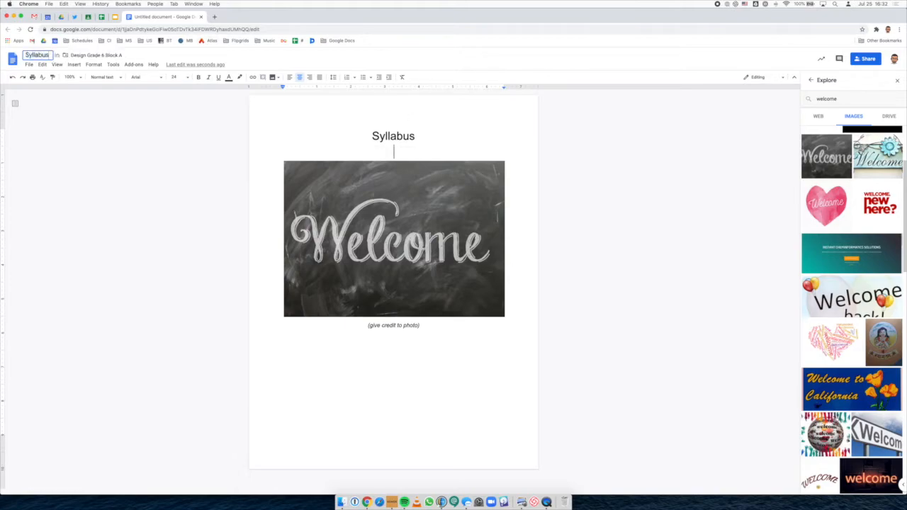
pyautogui.write('for 6th')
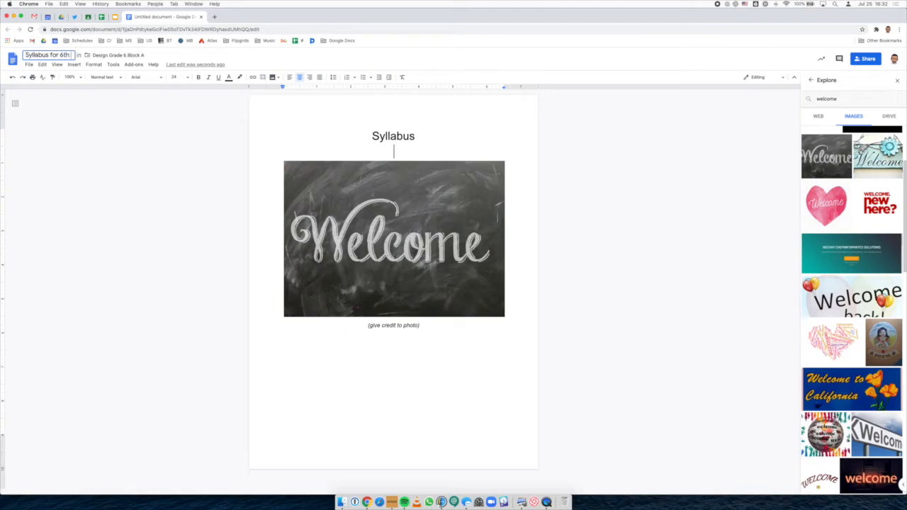
pyautogui.write(' Grade 2020-2021')
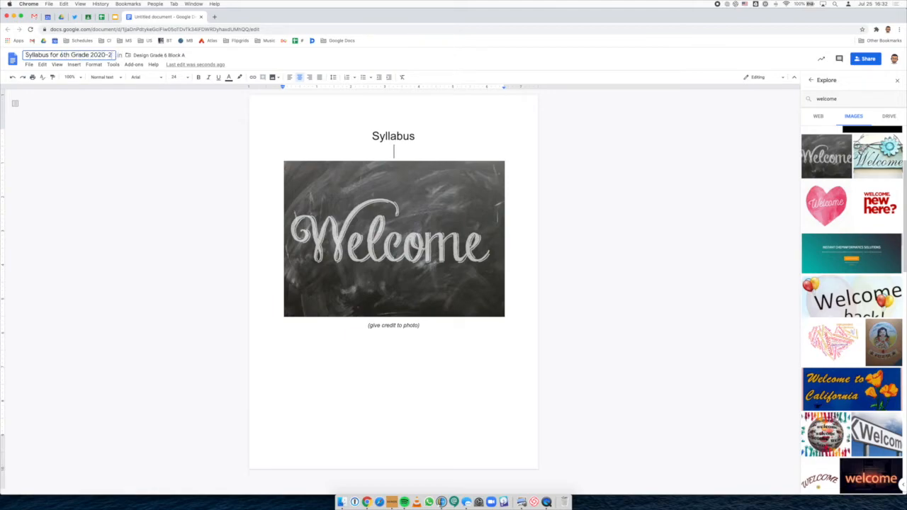
pyautogui.press('Return')
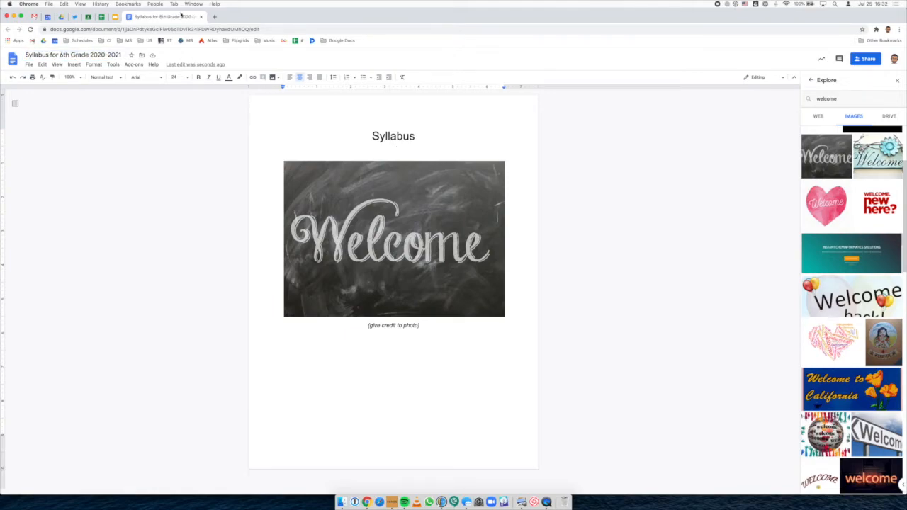
pyautogui.press('super+w')
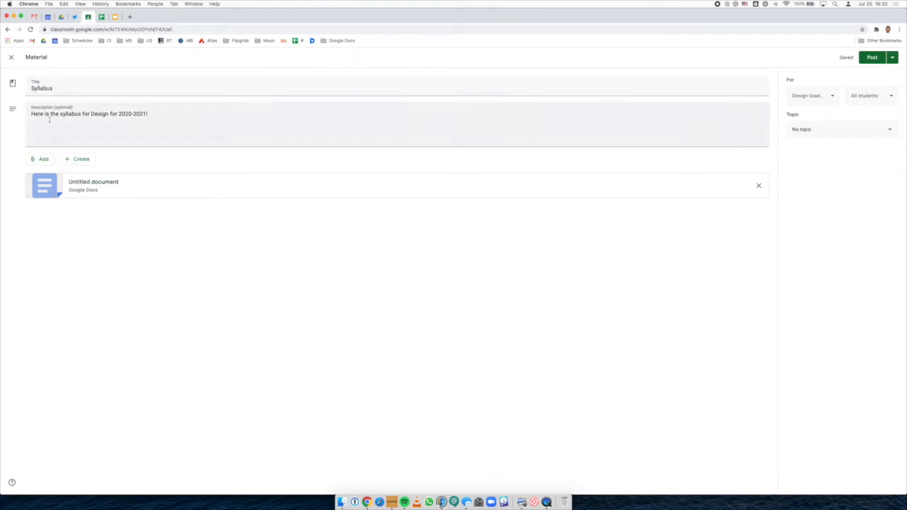
# Step: Assign the Syllabus material to the Course Materials topic, keeping Design Grade 6 and all students as the audience
pyautogui.click(821, 99)
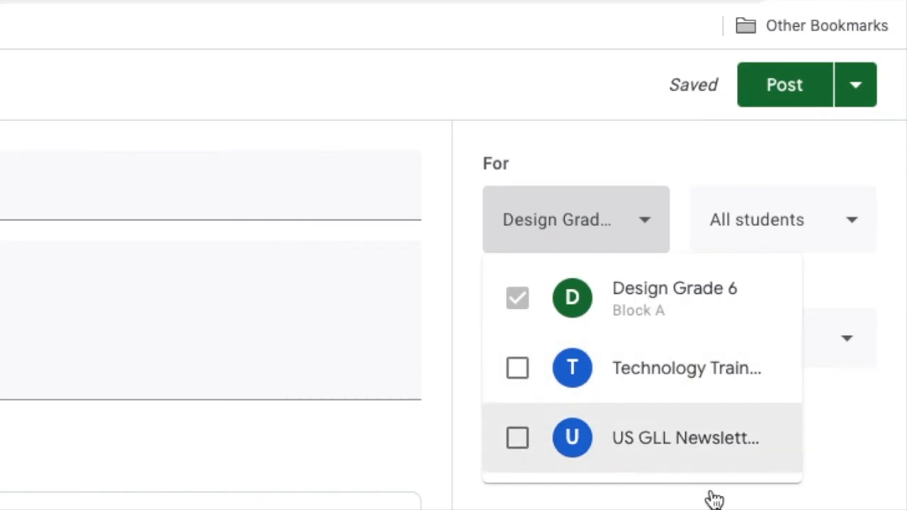
pyautogui.press('Escape')
pyautogui.click(765, 241)
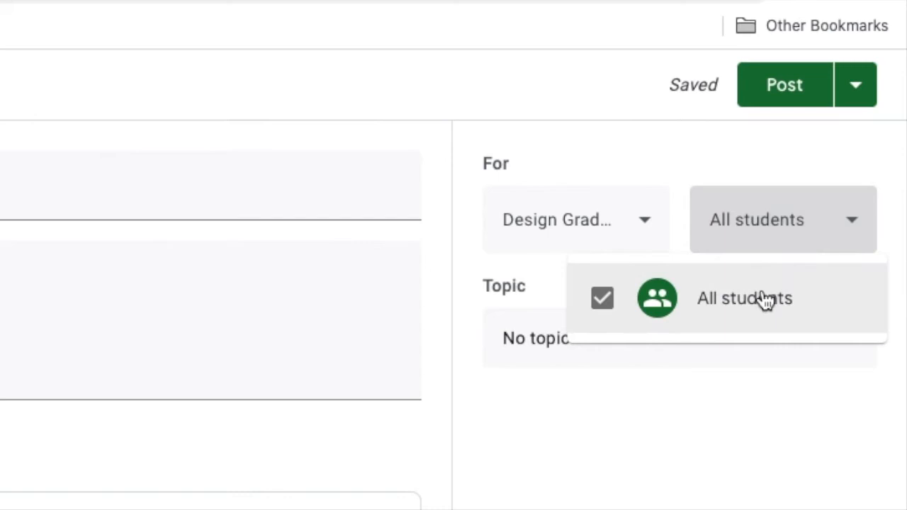
pyautogui.click(680, 155)
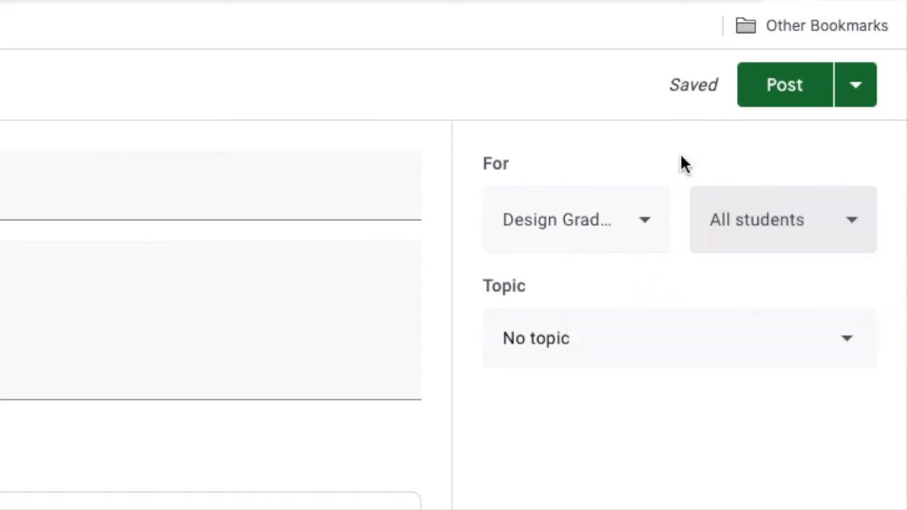
pyautogui.click(633, 349)
pyautogui.click(539, 500)
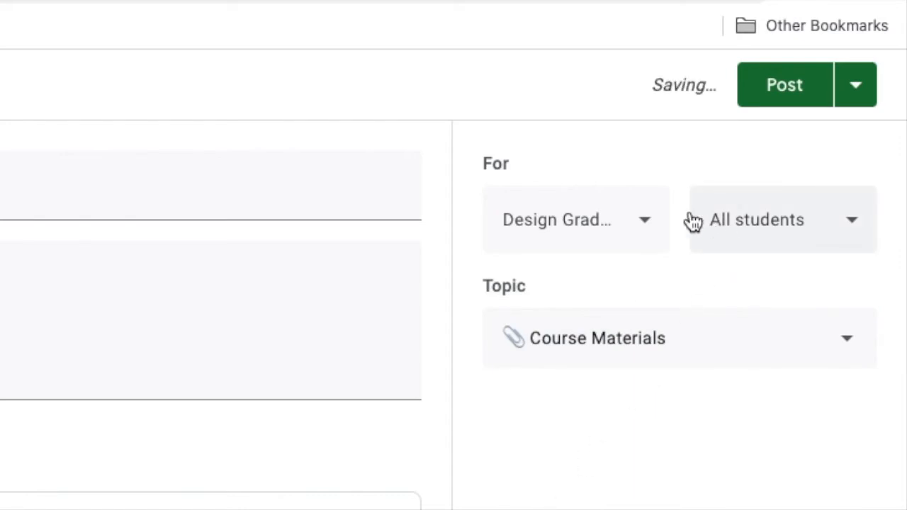
# Step: Post the Syllabus material and check its description and attached document in the classwork list
pyautogui.click(789, 95)
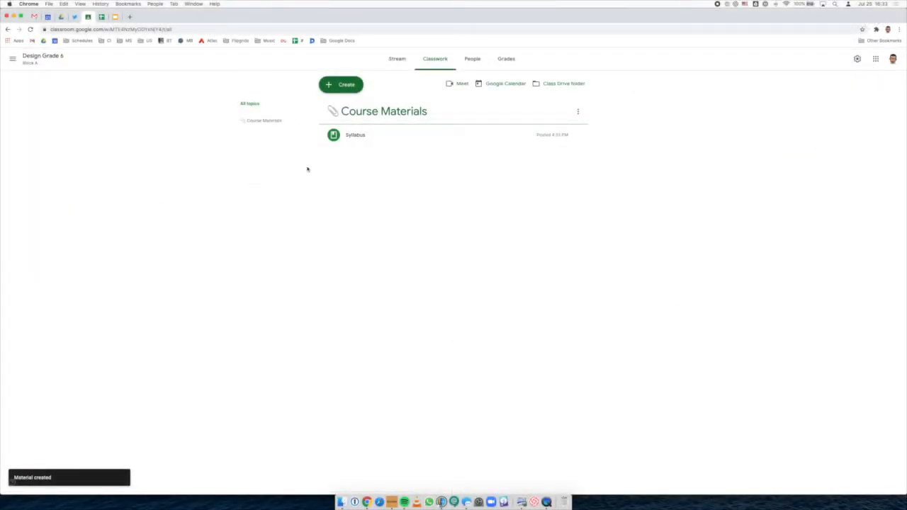
pyautogui.click(354, 137)
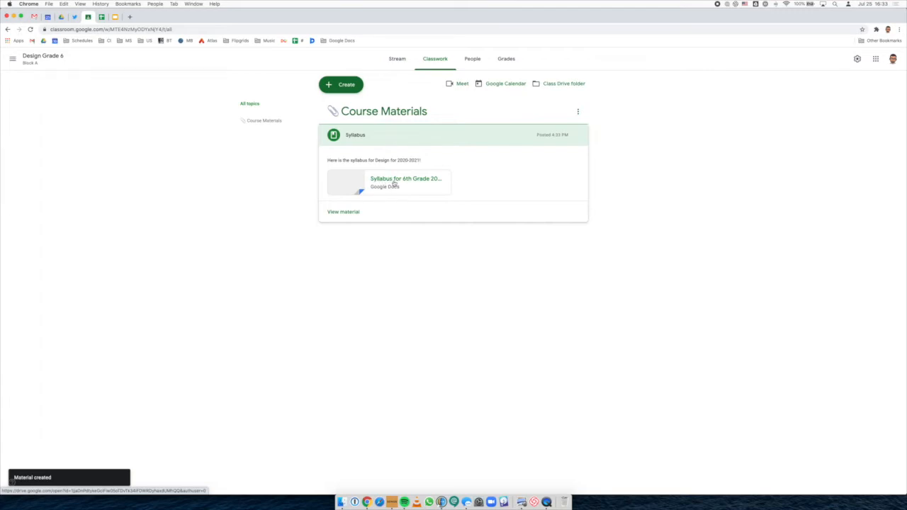
pyautogui.click(370, 138)
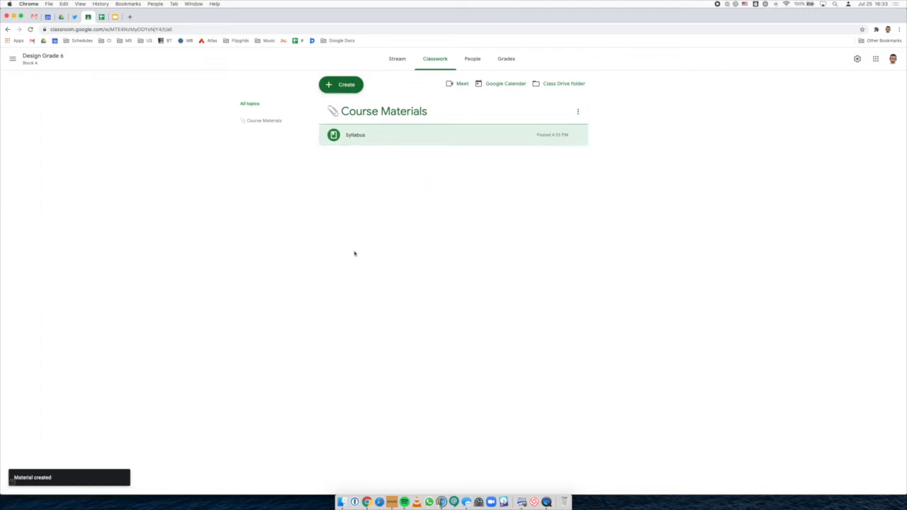
# Step: Create a classwork topic named "📌 Assignments", with the pushpin emoji before the word
pyautogui.click(343, 84)
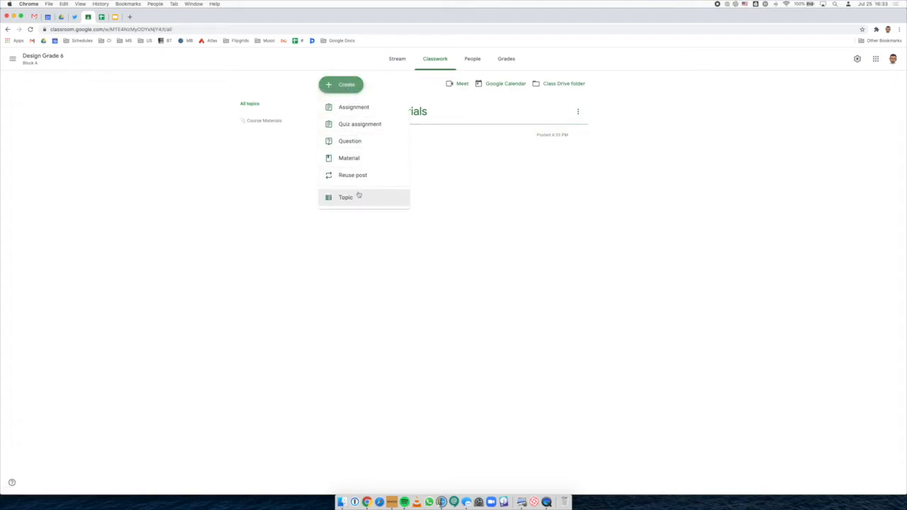
pyautogui.click(360, 199)
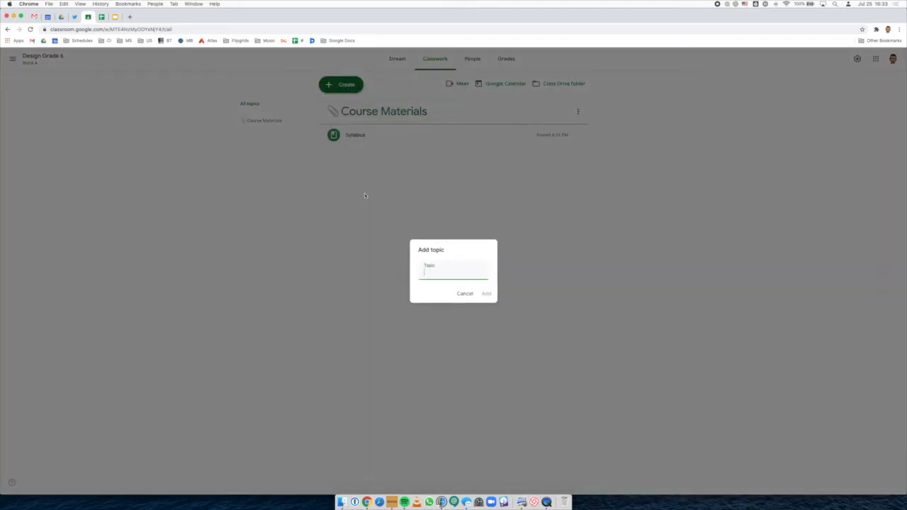
pyautogui.press('ctrl+super+space')
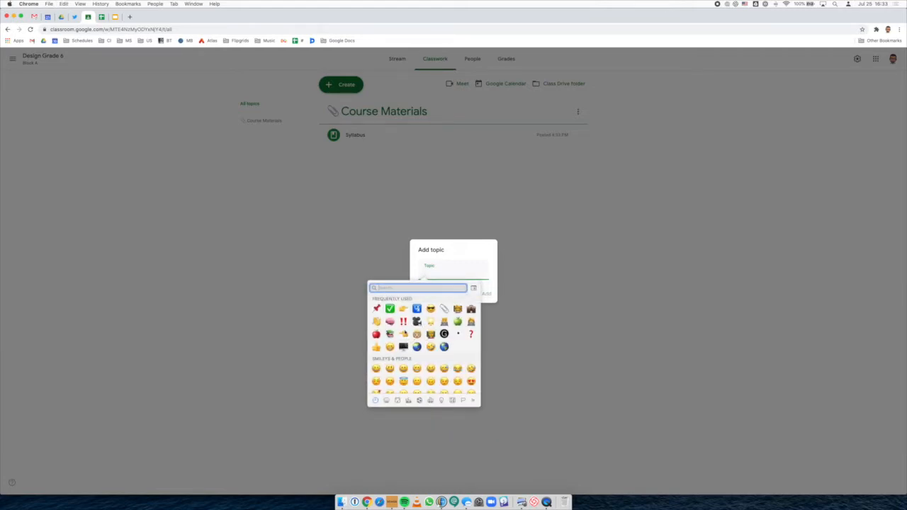
pyautogui.click(404, 321)
pyautogui.moveTo(427, 273); pyautogui.dragTo(383, 269)
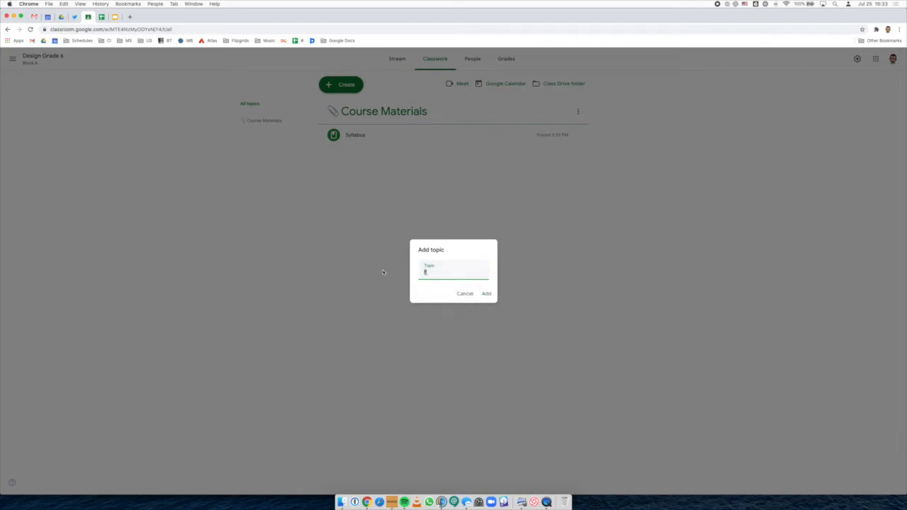
pyautogui.press('BackSpace')
pyautogui.press('ctrl+super+space')
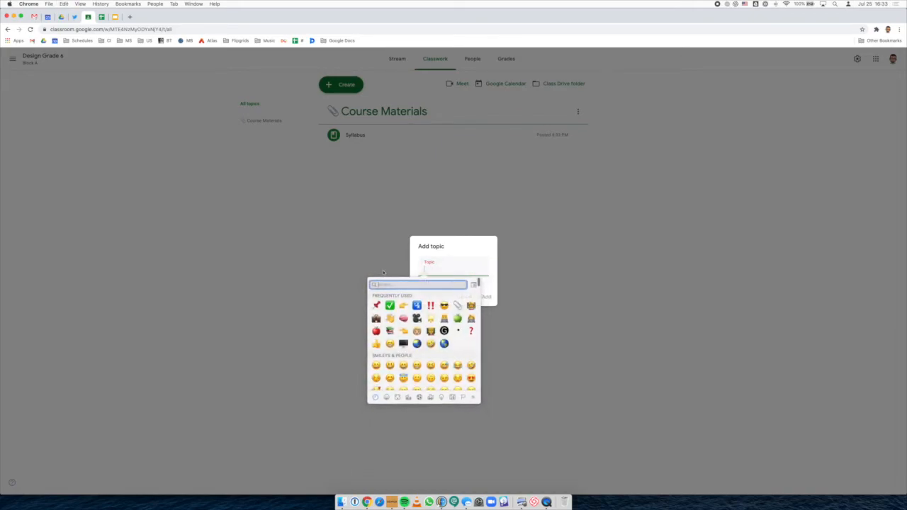
pyautogui.click(376, 305)
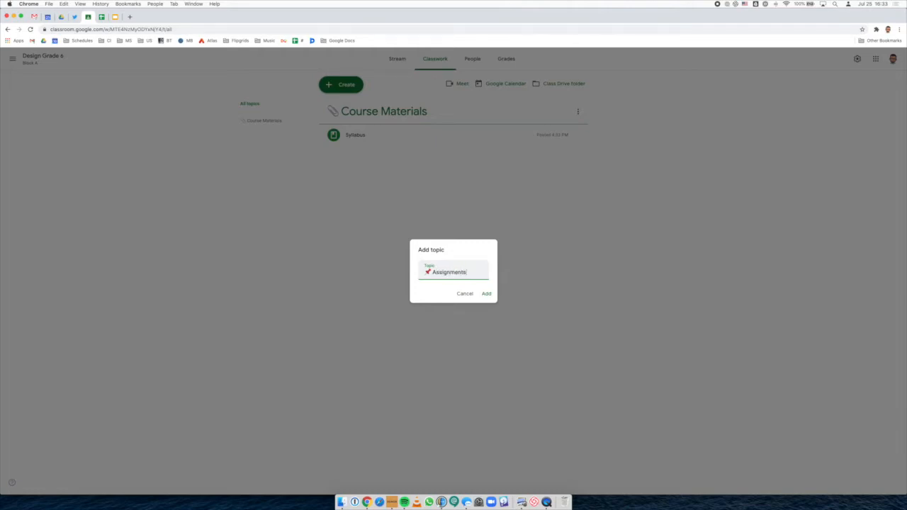
pyautogui.click(486, 294)
pyautogui.moveTo(389, 173); pyautogui.dragTo(390, 120)
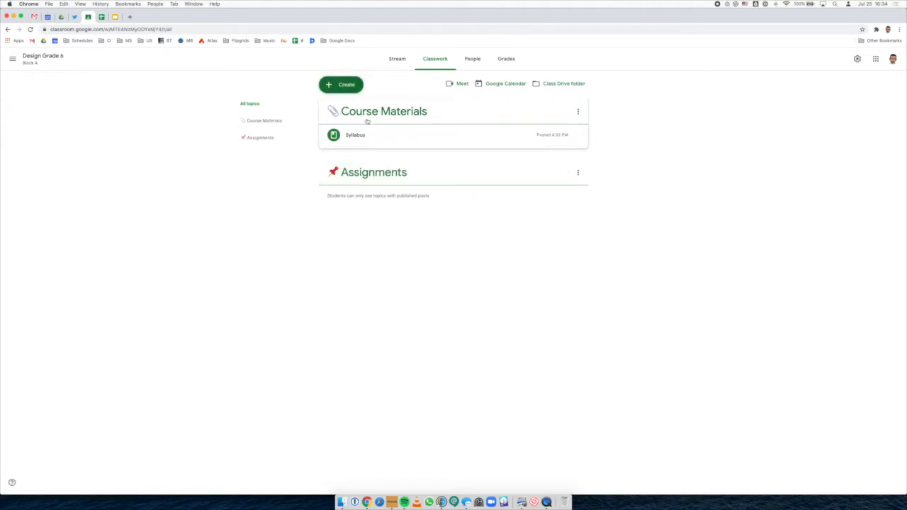
# Step: Start a new assignment titled "Introduce yourselves!"
pyautogui.click(338, 84)
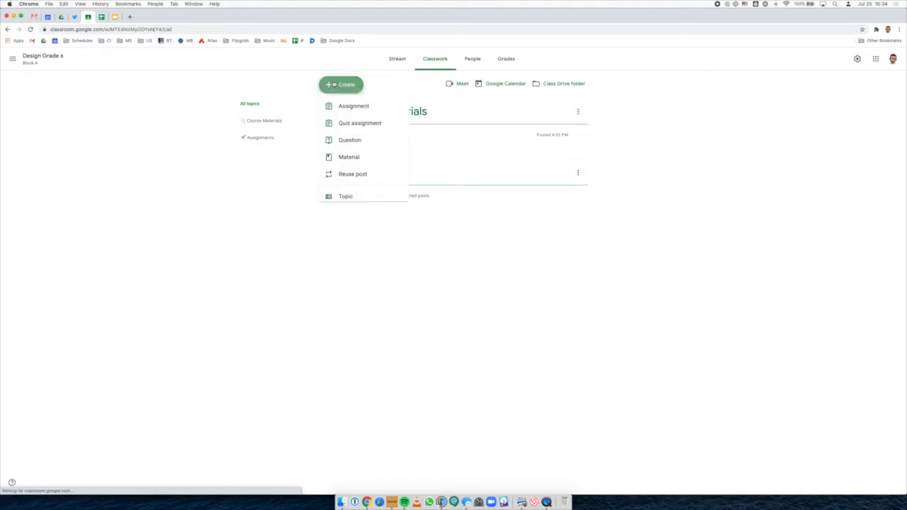
pyautogui.click(360, 112)
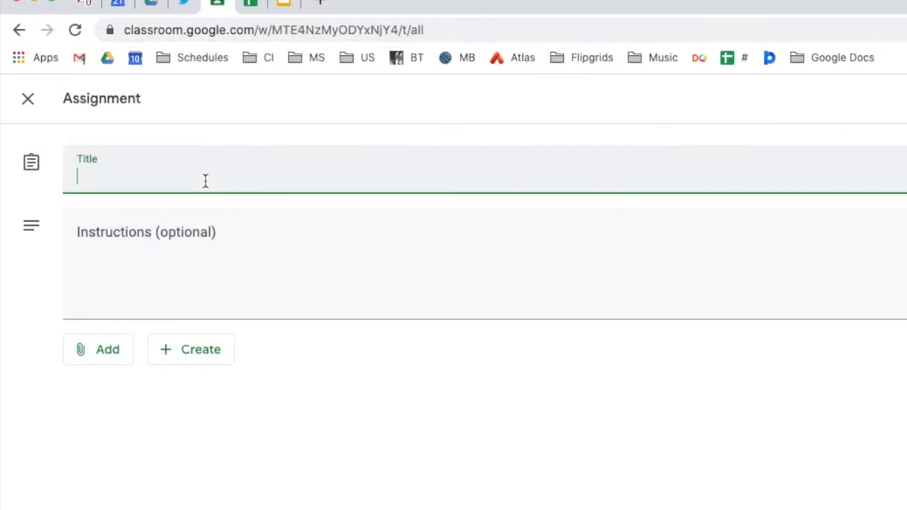
pyautogui.write('Introduce you')
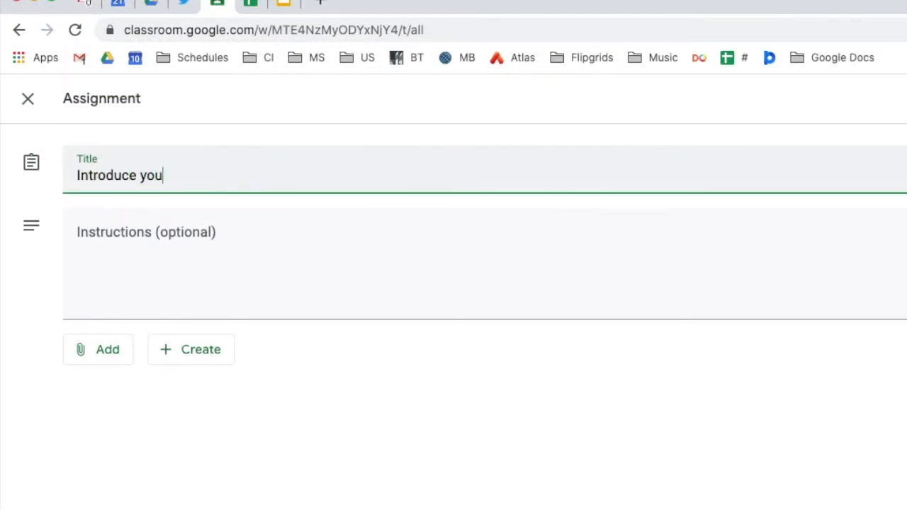
pyautogui.write('rlselv')
pyautogui.write('es!')
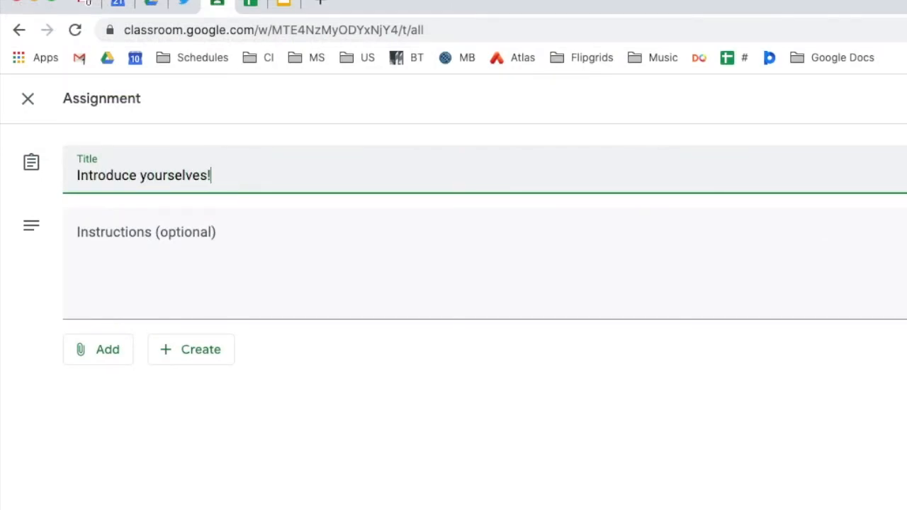
# Step: Enter the assignment instructions "Please fill out a slide for a quick 5 minutes introduce of yourself!"
pyautogui.click(290, 241)
pyautogui.write('Please')
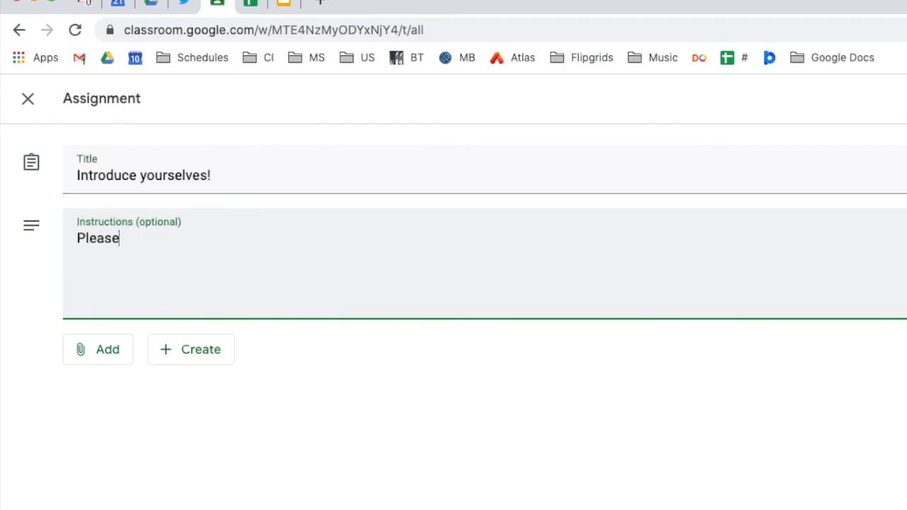
pyautogui.write(' fill out a slide for')
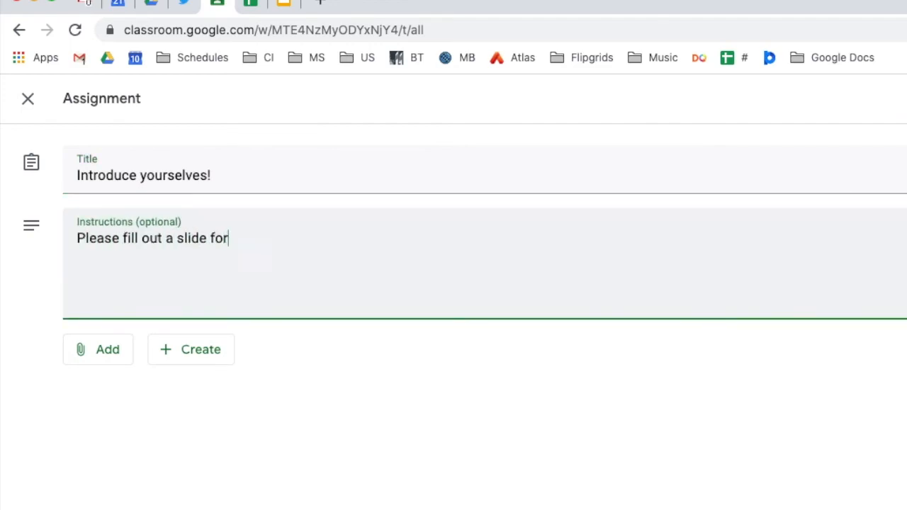
pyautogui.write(' a quick 5 minutes introduce ')
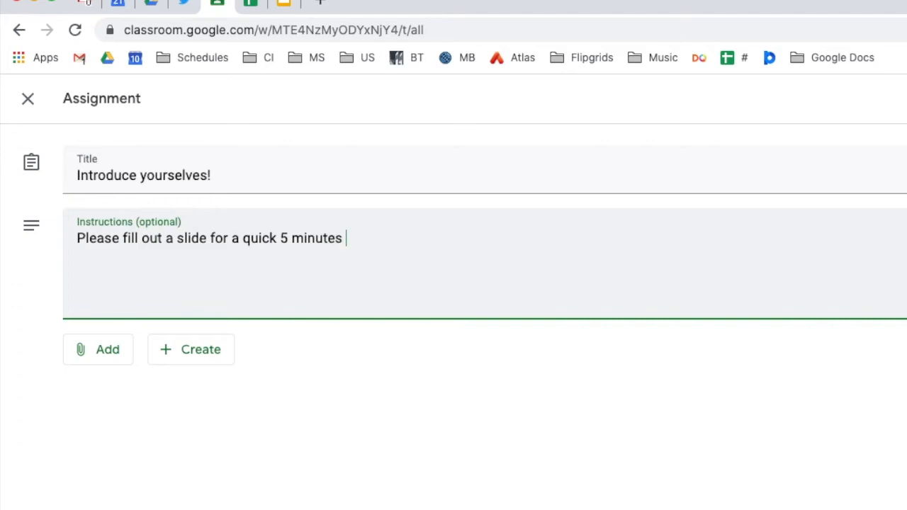
pyautogui.write('of yourself!')
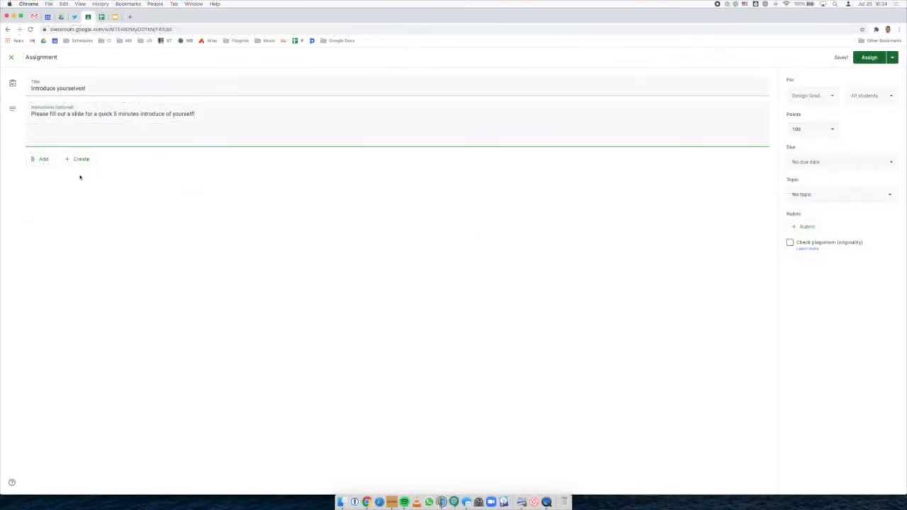
# Step: Create a Google Slides presentation for the assignment and title its first slide "Introduce yourselves!"
pyautogui.click(79, 160)
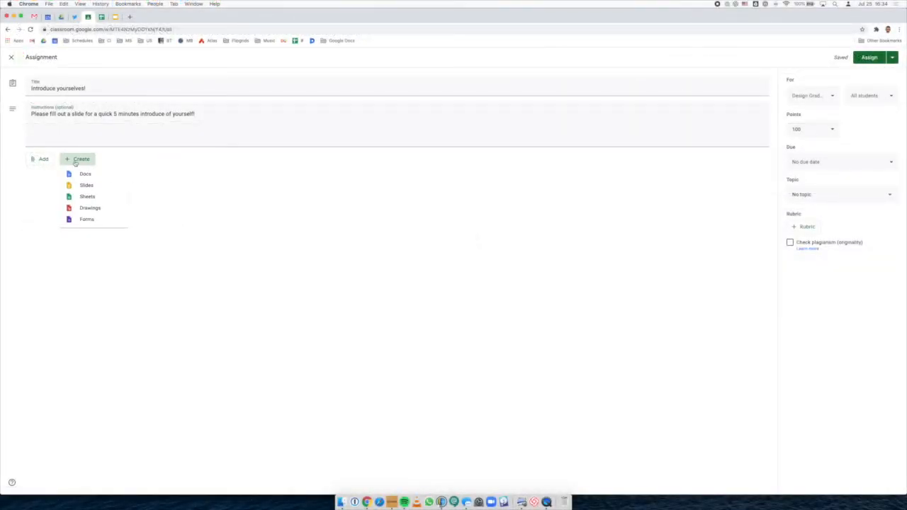
pyautogui.click(84, 185)
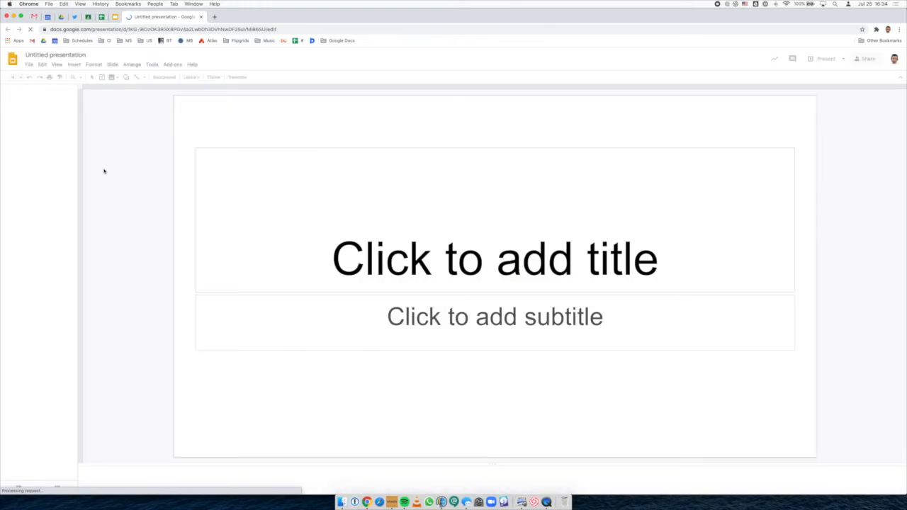
pyautogui.click(467, 241)
pyautogui.write('Introduce yourl')
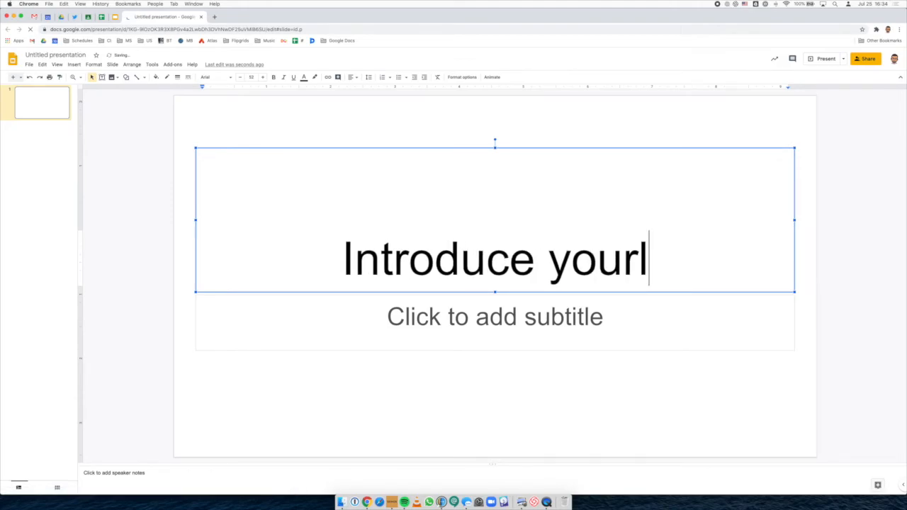
pyautogui.press('BackSpace')
pyautogui.write('selves!')
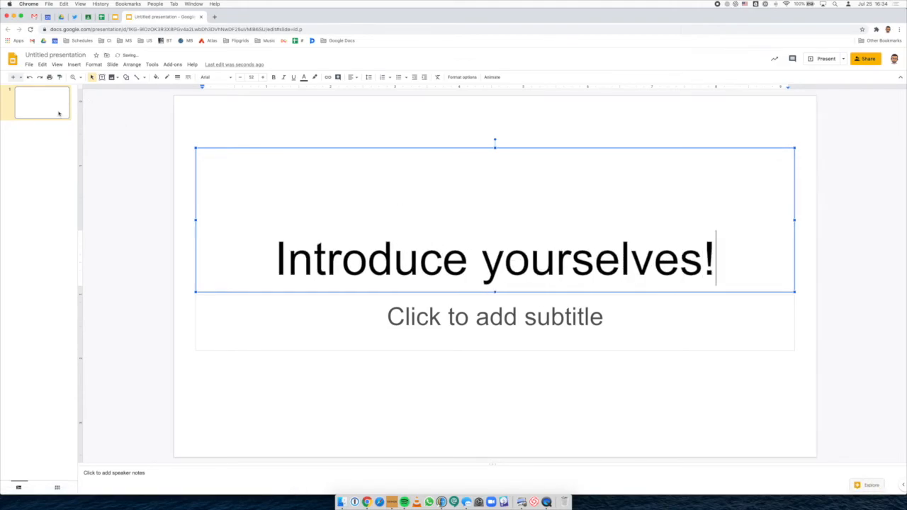
# Step: Add two blank slides after the title slide and look through all three slides
pyautogui.click(12, 77)
pyautogui.click(12, 78)
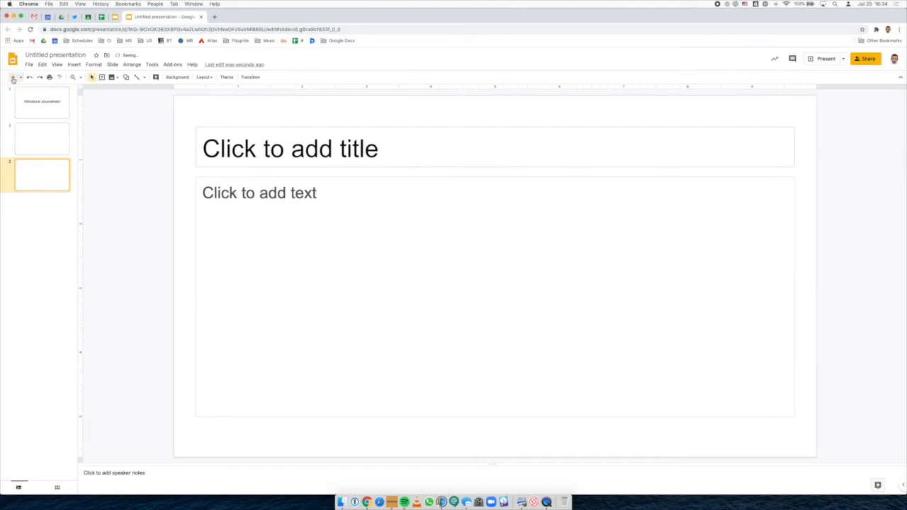
pyautogui.click(42, 151)
pyautogui.click(40, 177)
pyautogui.click(39, 111)
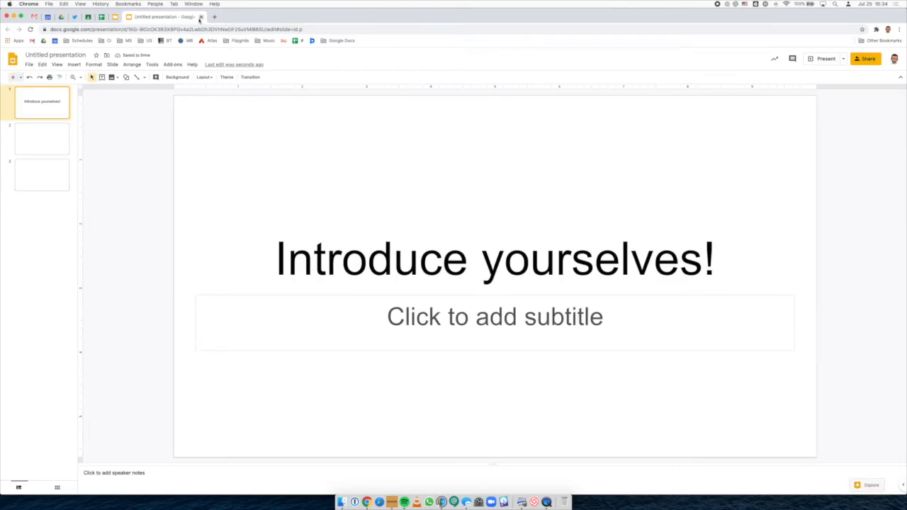
# Step: Rename the presentation "Introduce yourselves! 6th Grade 2020-20201" and close it to return to the assignment
pyautogui.click(55, 55)
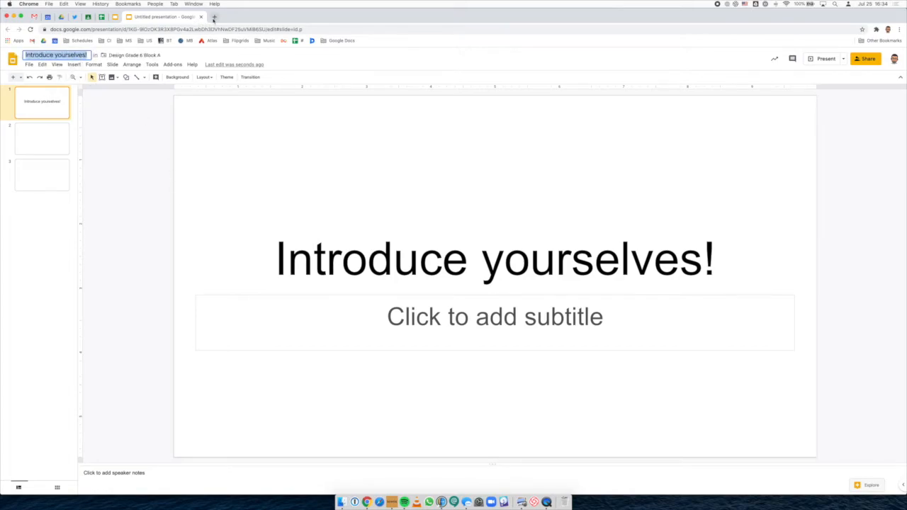
pyautogui.press('Right')
pyautogui.write('6')
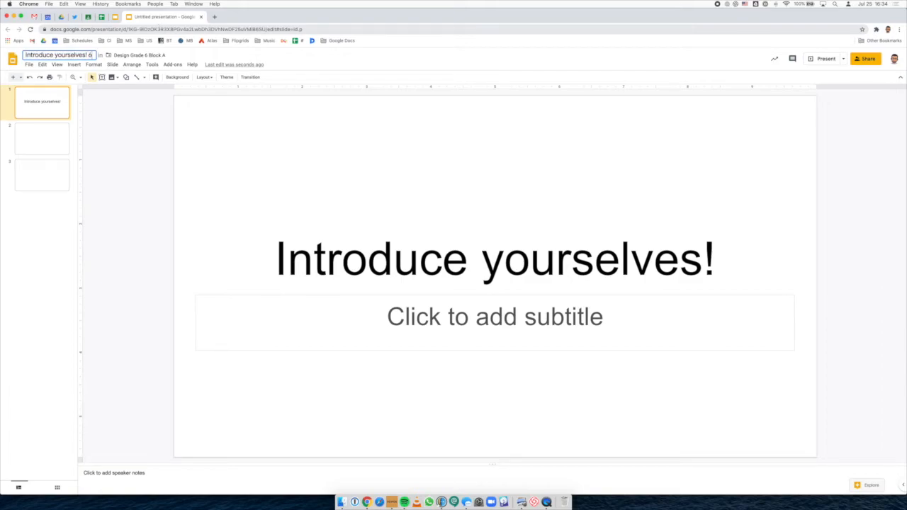
pyautogui.write('th Grade 2020')
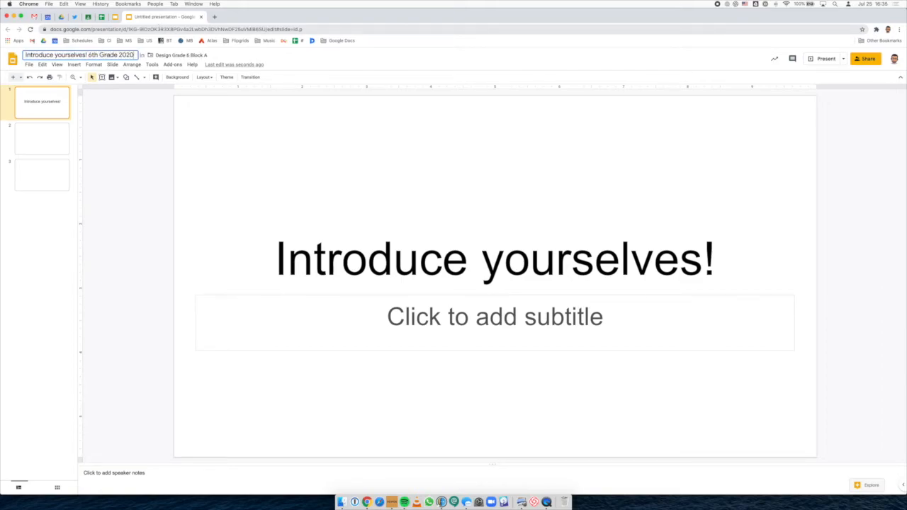
pyautogui.write('-20201')
pyautogui.press('Return')
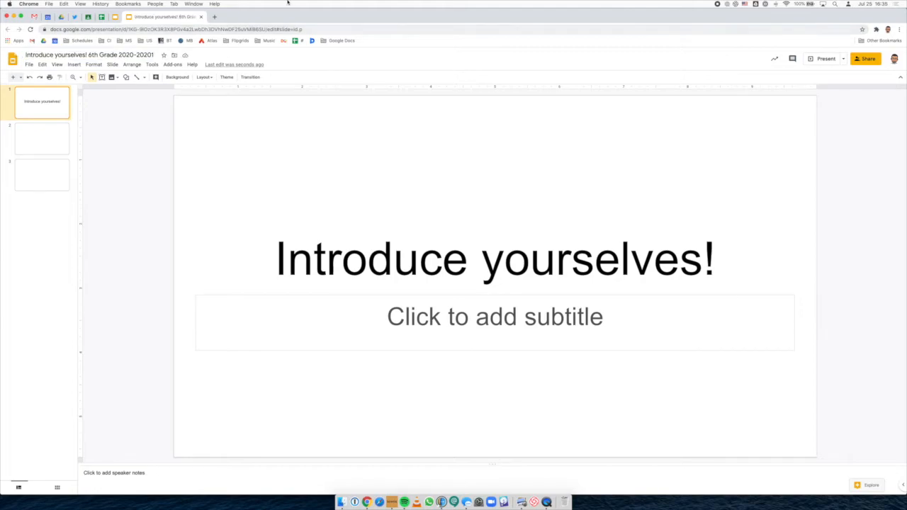
pyautogui.click(201, 16)
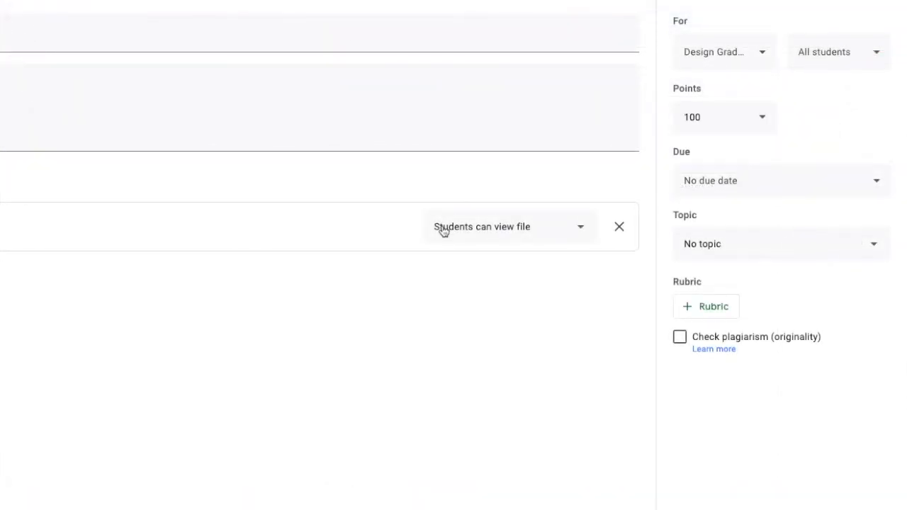
# Step: Set the attached presentation's sharing option to "Students can edit file"
pyautogui.click(549, 230)
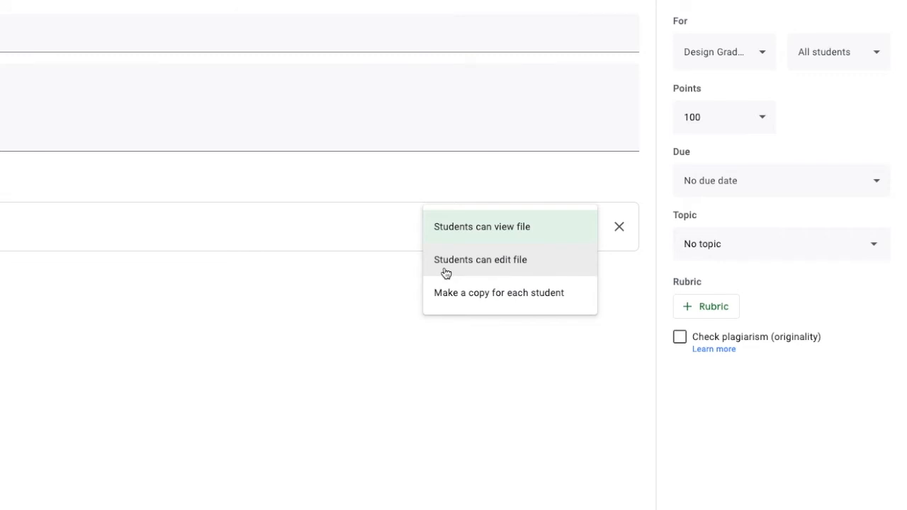
pyautogui.click(508, 269)
pyautogui.click(522, 236)
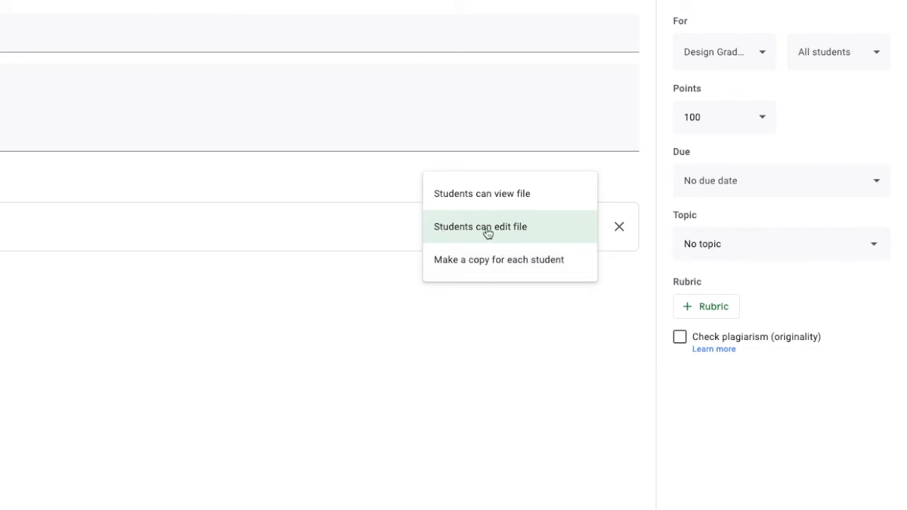
pyautogui.click(524, 235)
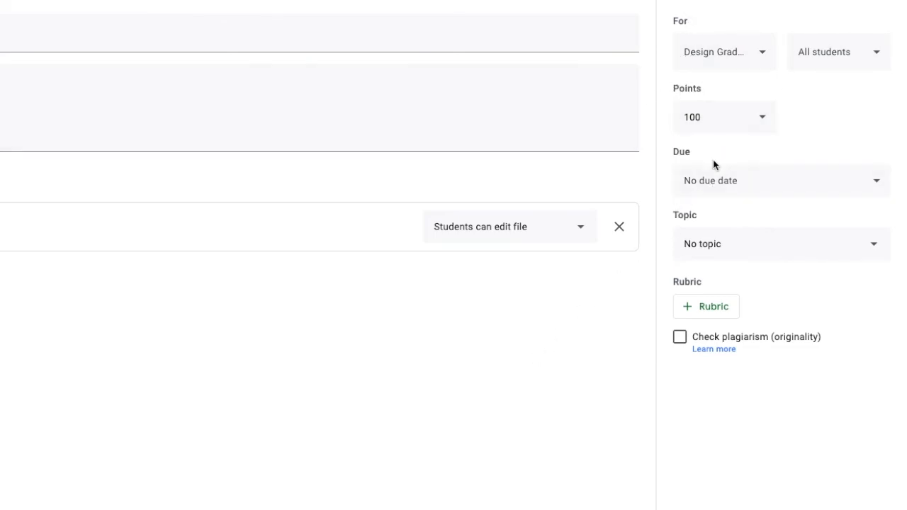
# Step: Keep Design Grade 6 and all students as the assignment's audience and set its points to Ungraded
pyautogui.click(761, 57)
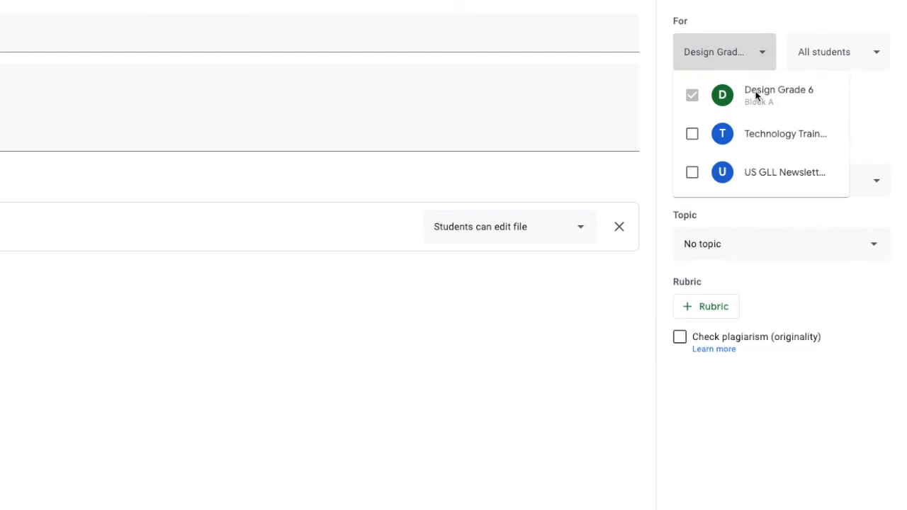
pyautogui.click(878, 46)
pyautogui.click(878, 47)
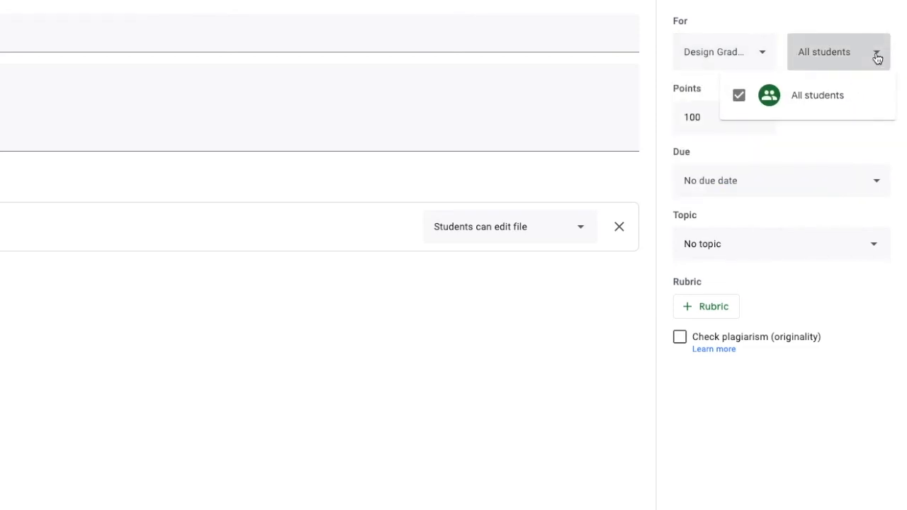
pyautogui.click(839, 22)
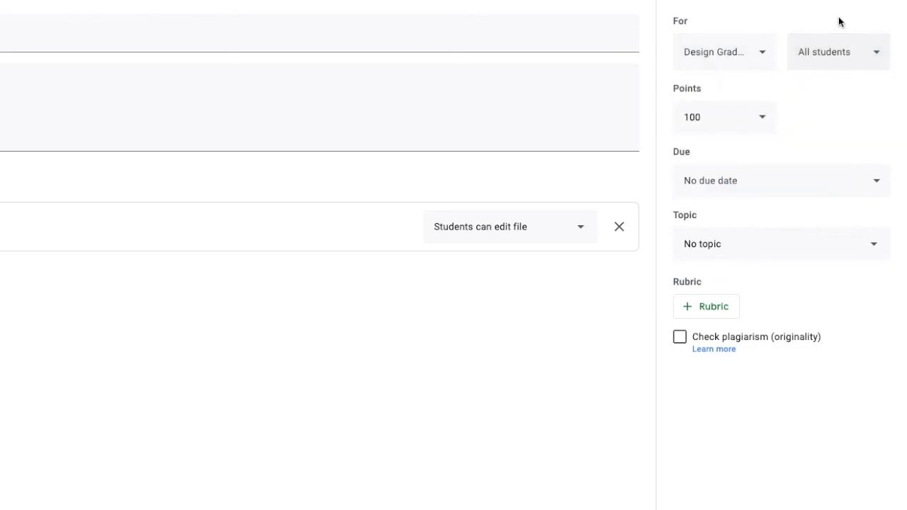
pyautogui.click(762, 119)
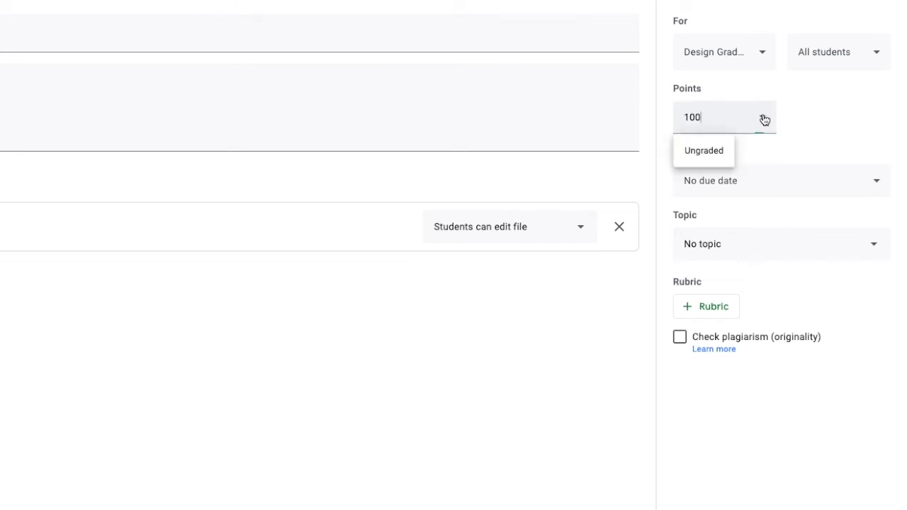
pyautogui.click(709, 151)
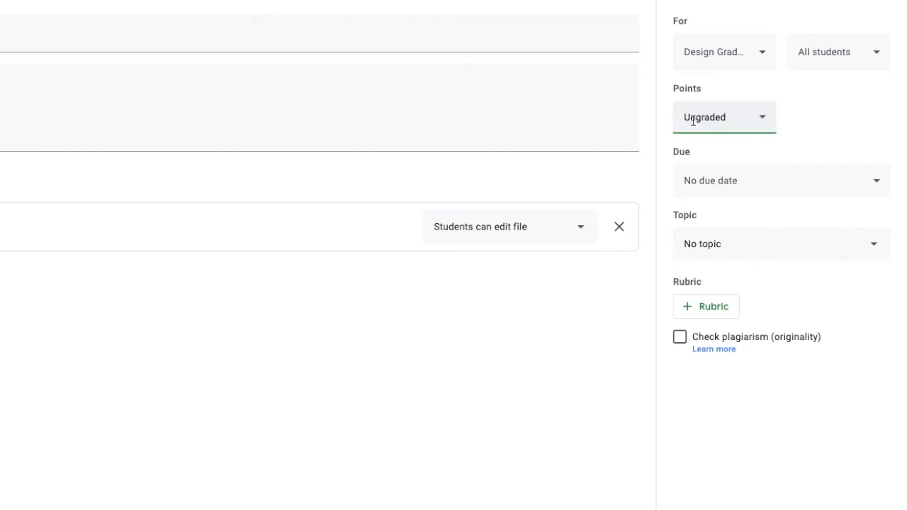
# Step: Set the assignment's due date to Jul 29, 2020, leaving it without a due time
pyautogui.click(870, 186)
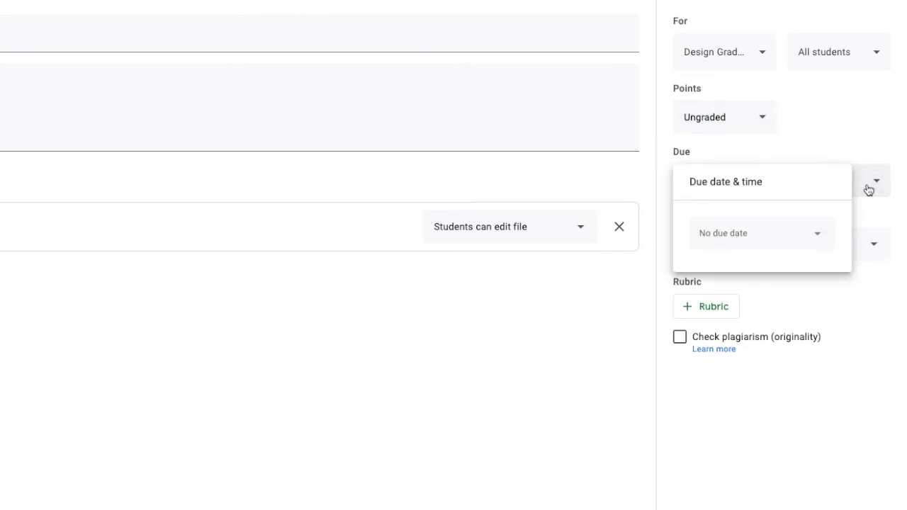
pyautogui.click(827, 241)
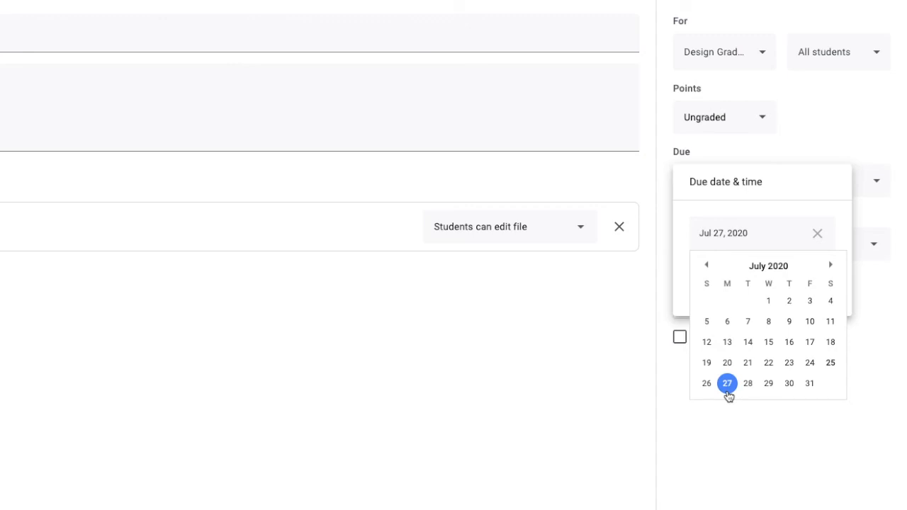
pyautogui.click(771, 384)
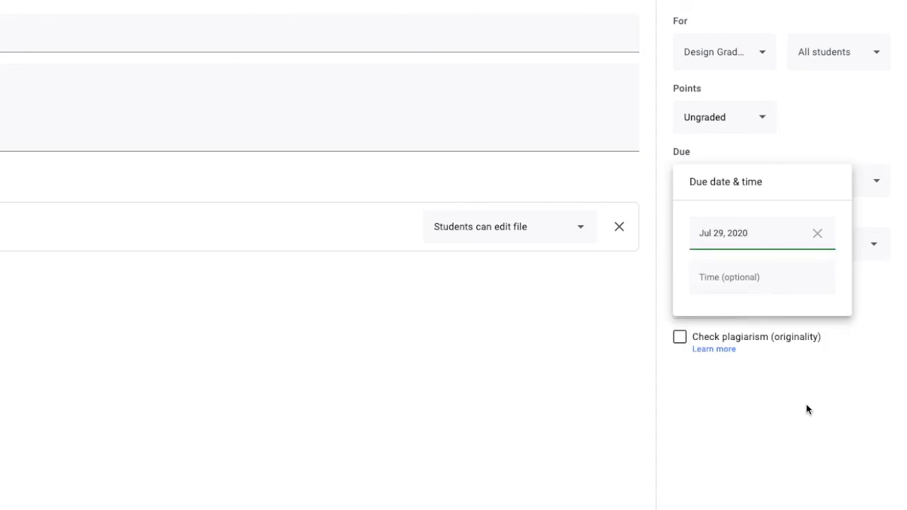
pyautogui.click(719, 284)
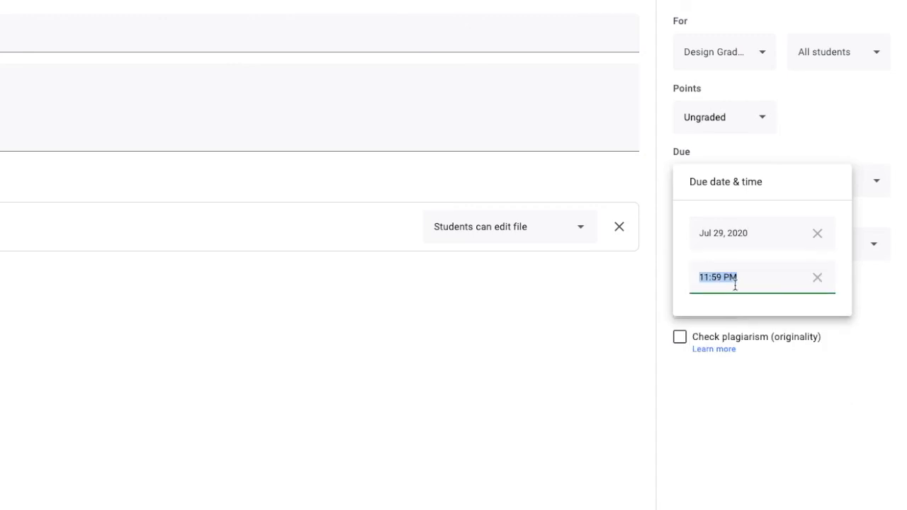
pyautogui.click(817, 278)
pyautogui.click(724, 426)
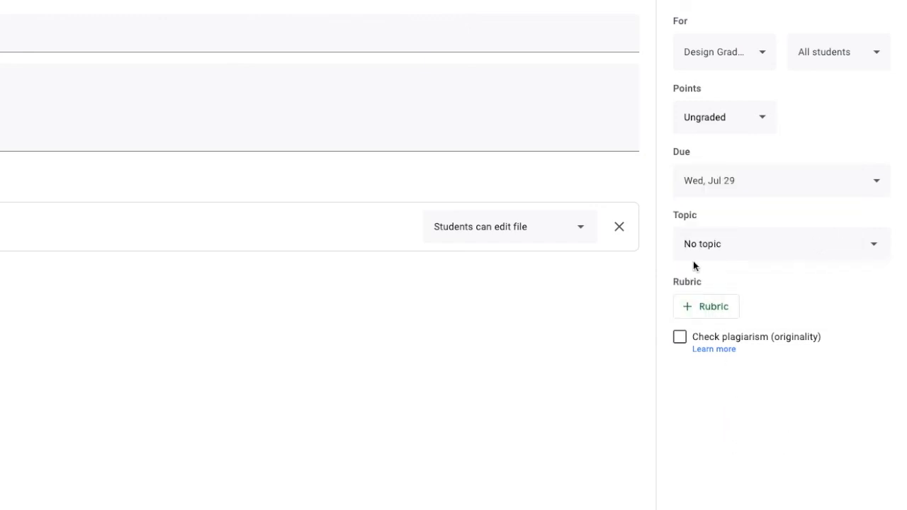
# Step: File the assignment under the Assignments topic and look at the available rubric options without adding one
pyautogui.click(735, 246)
pyautogui.click(735, 325)
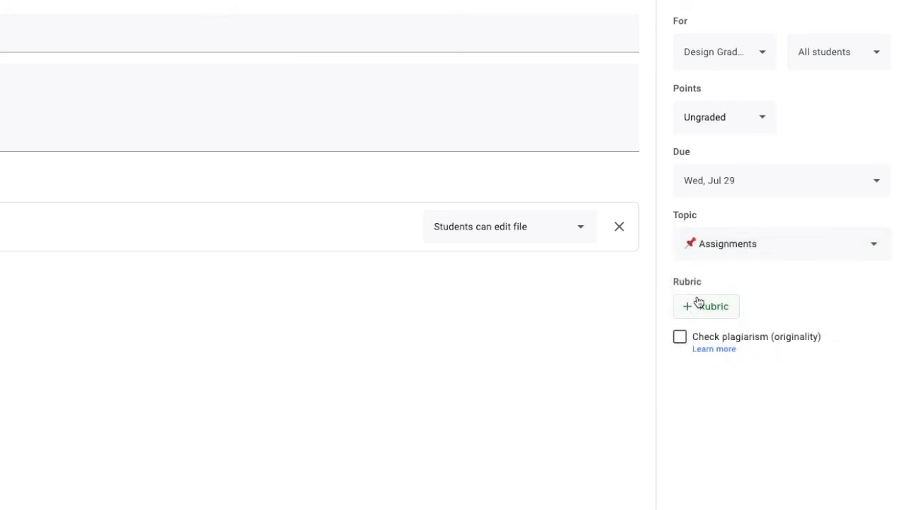
pyautogui.click(730, 316)
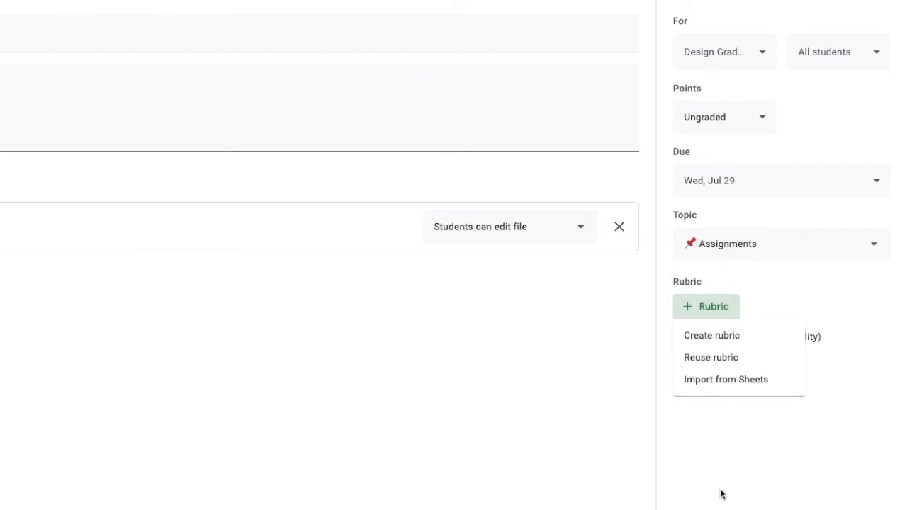
pyautogui.click(761, 454)
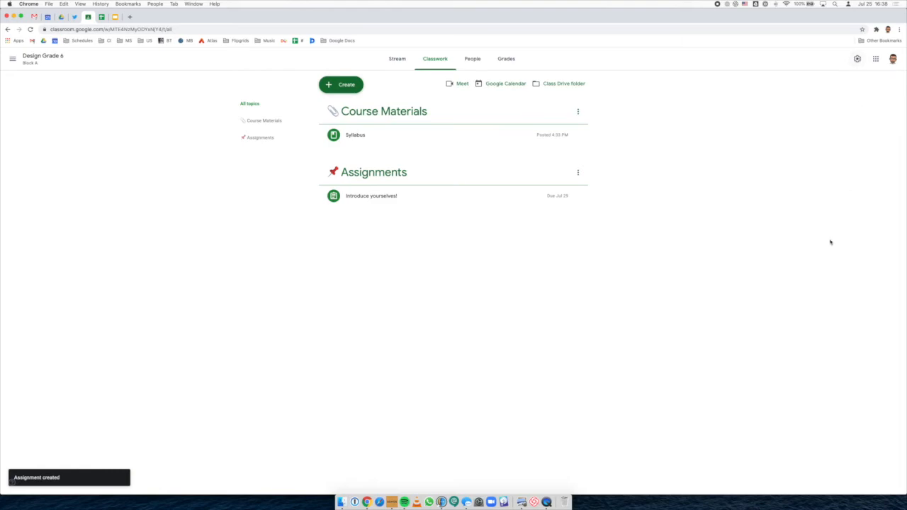
# Step: Expand the posted "Introduce yourselves!" assignment and check which actions are available for it
pyautogui.click(376, 202)
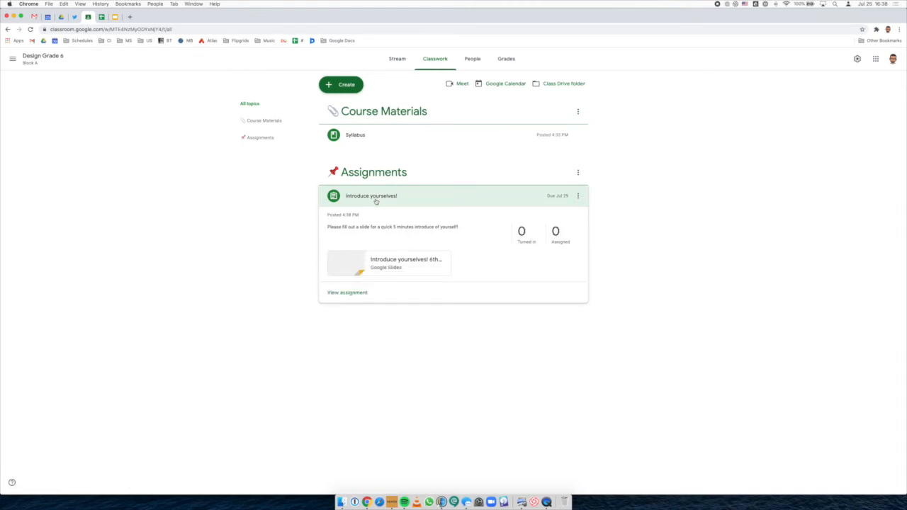
pyautogui.click(580, 197)
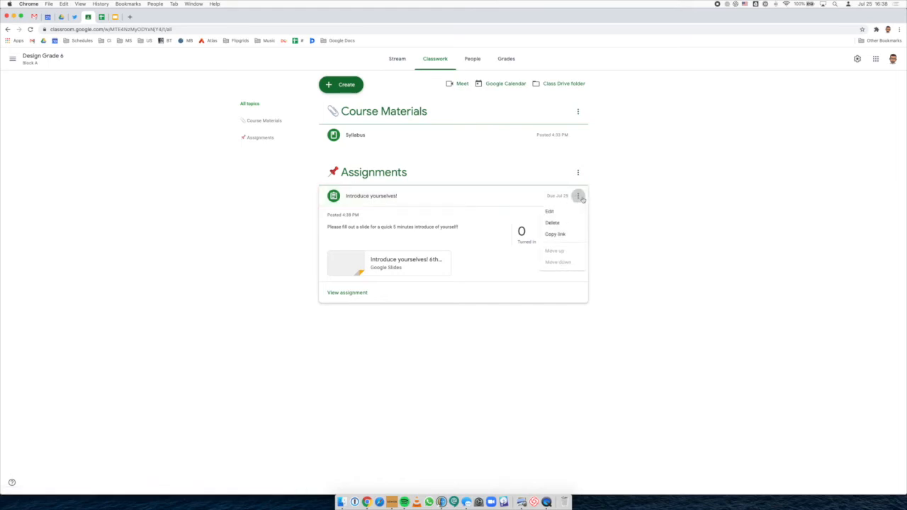
pyautogui.click(577, 199)
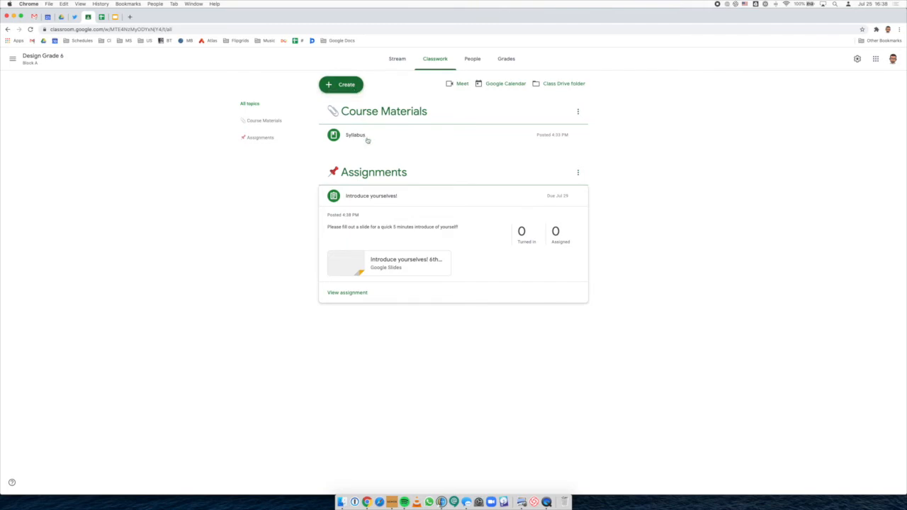
# Step: Reuse the "Introduce yourselves!" post from Design Grade 6, creating new copies of all attachments
pyautogui.click(340, 86)
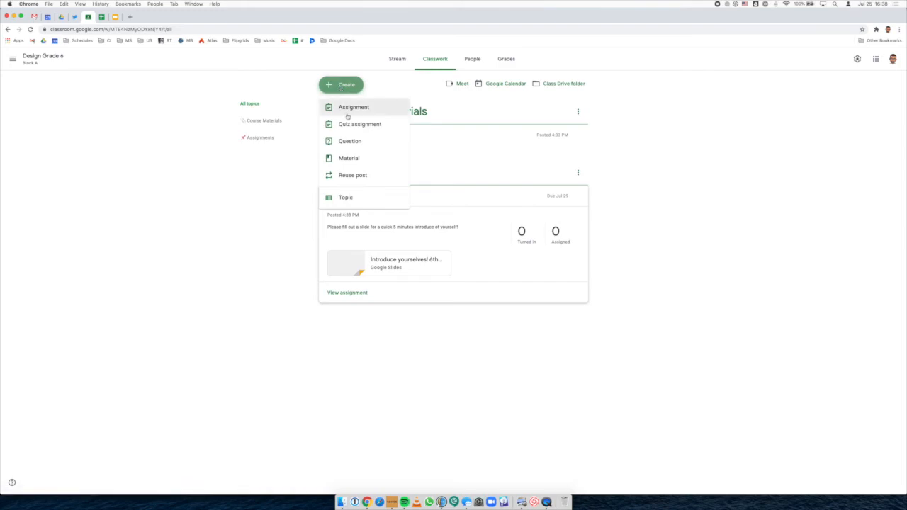
pyautogui.click(358, 179)
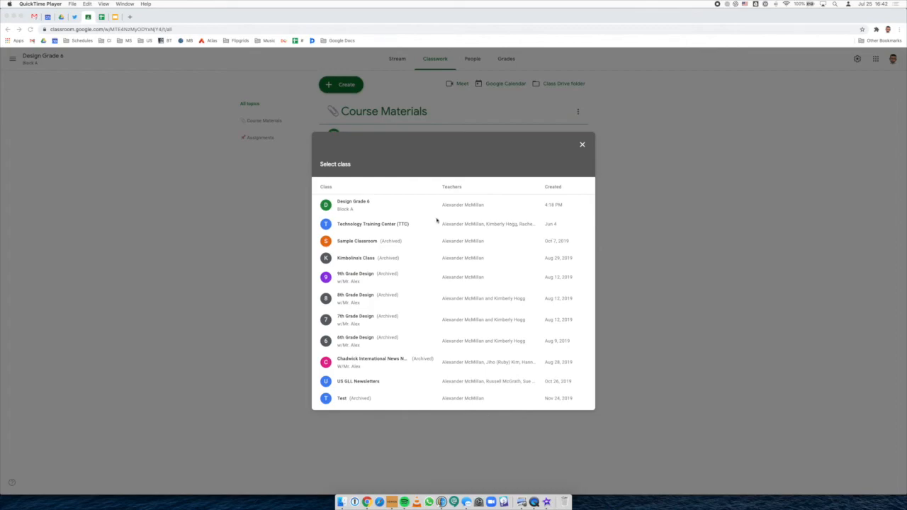
pyautogui.click(347, 209)
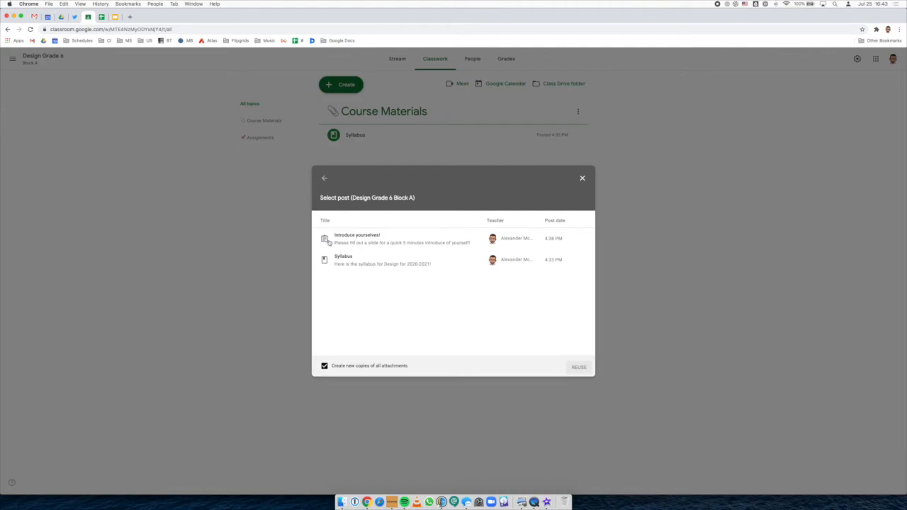
pyautogui.click(344, 242)
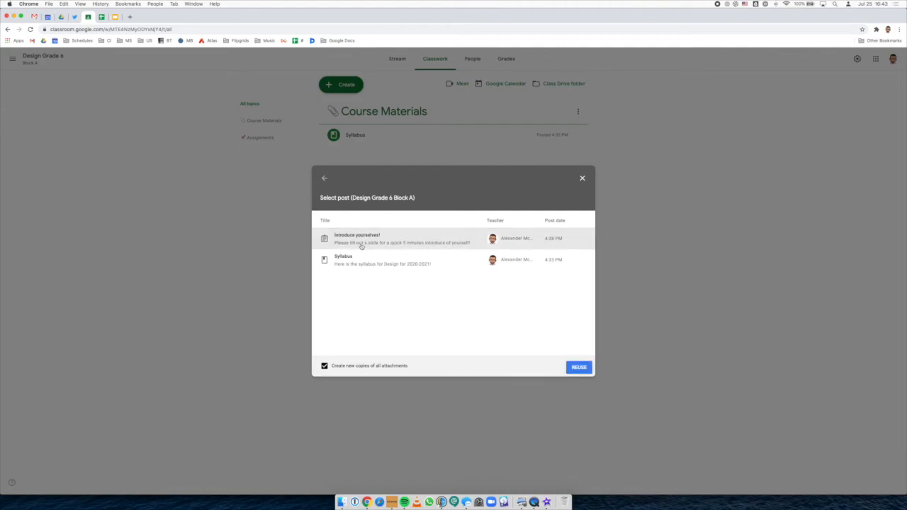
pyautogui.click(576, 369)
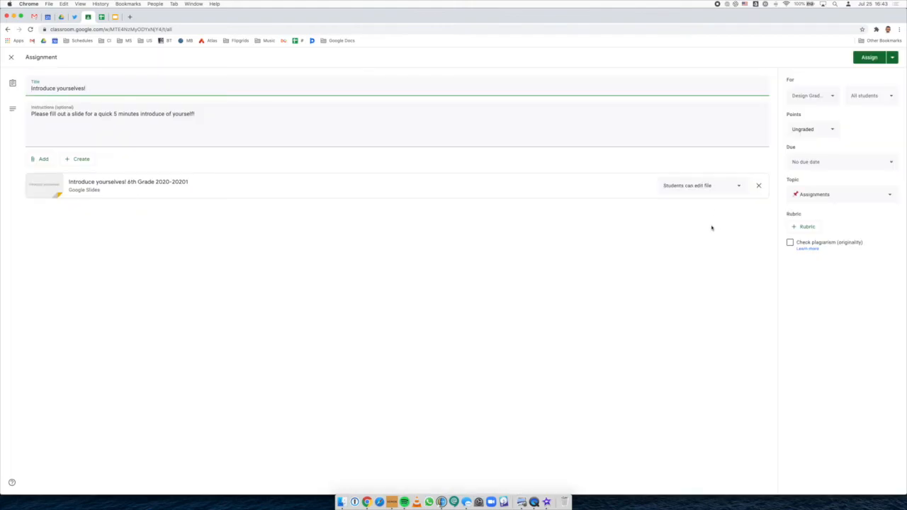
# Step: Schedule the reused "Introduce yourselves!" assignment for Jul 28, 2020 at 8:00 AM
pyautogui.click(893, 58)
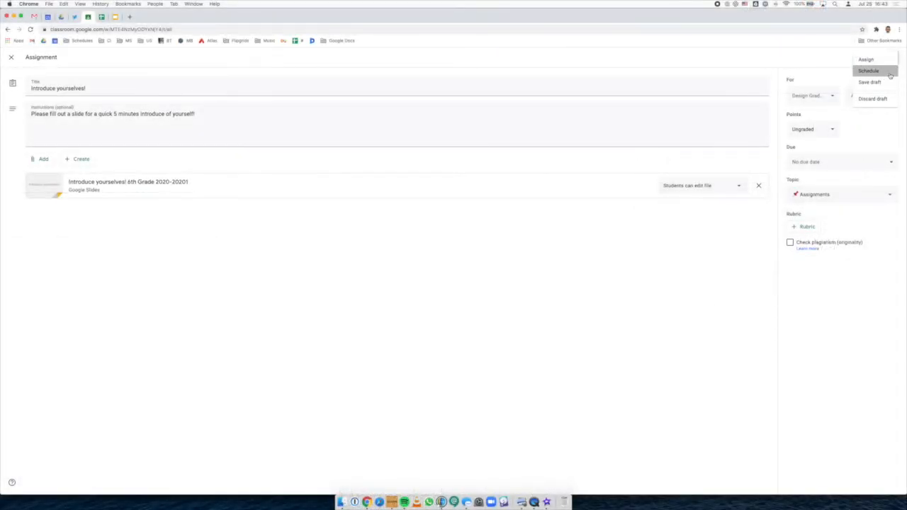
pyautogui.click(890, 74)
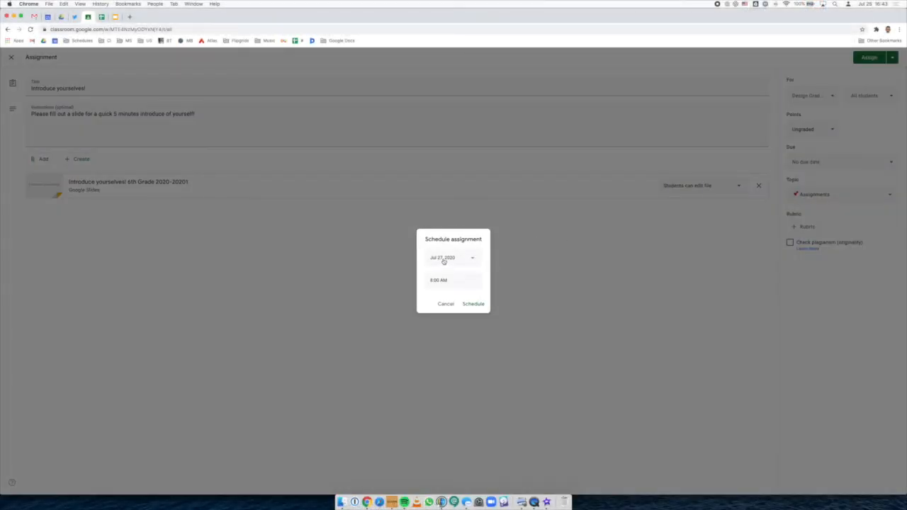
pyautogui.click(475, 262)
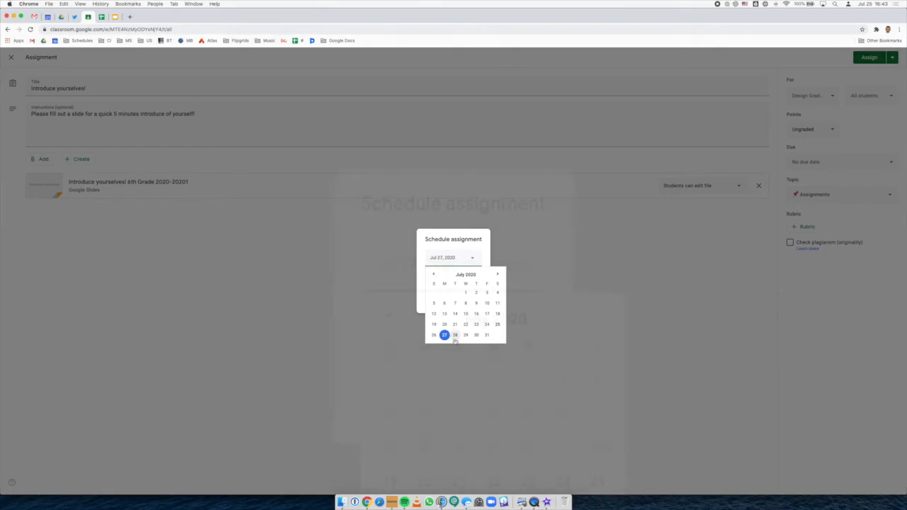
pyautogui.click(455, 335)
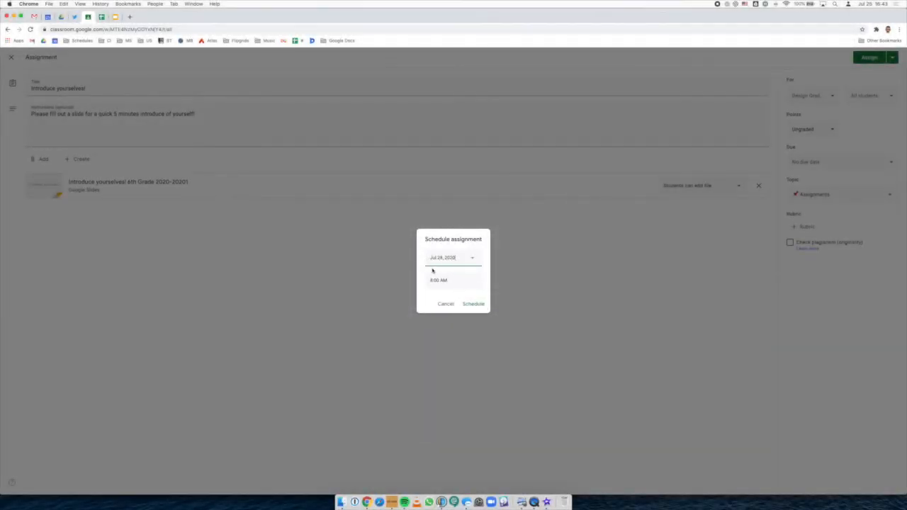
pyautogui.click(478, 308)
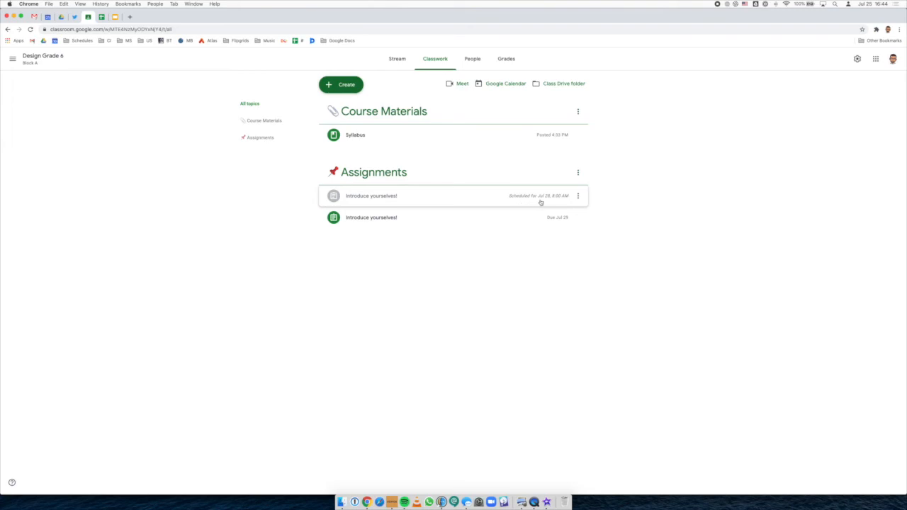
# Step: Reopen the scheduled "Introduce yourselves!" assignment, review its scheduled date and time, and schedule it again without changes
pyautogui.click(578, 197)
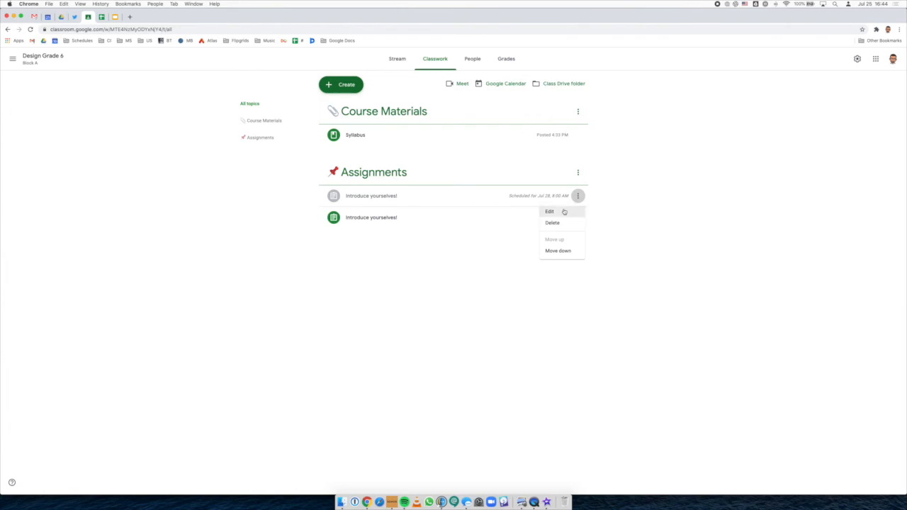
pyautogui.click(557, 212)
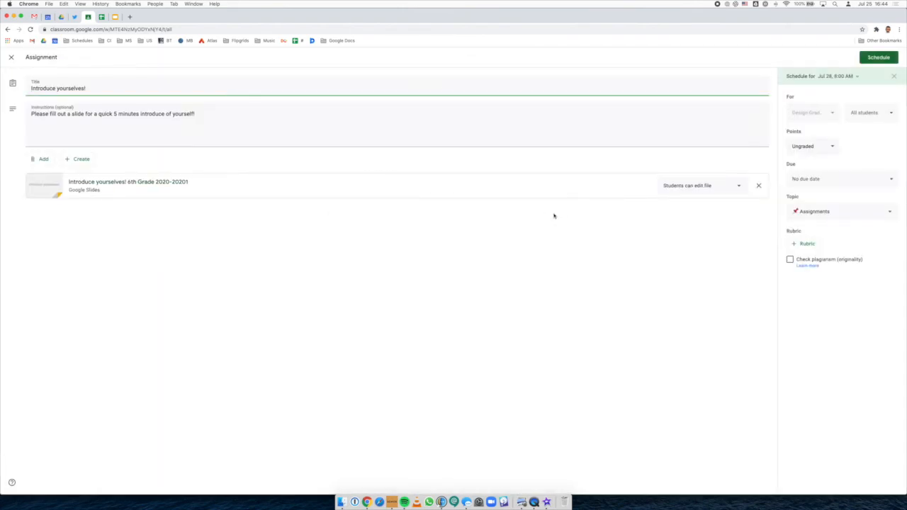
pyautogui.click(859, 79)
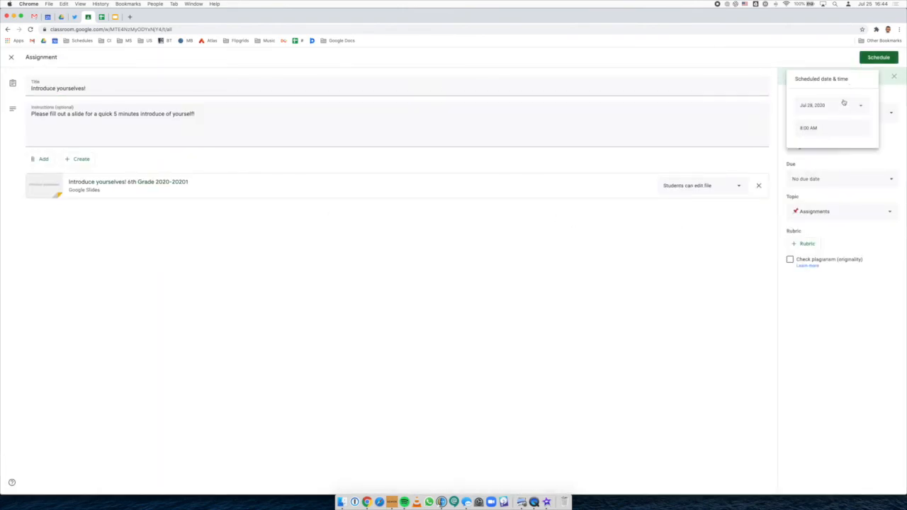
pyautogui.click(817, 63)
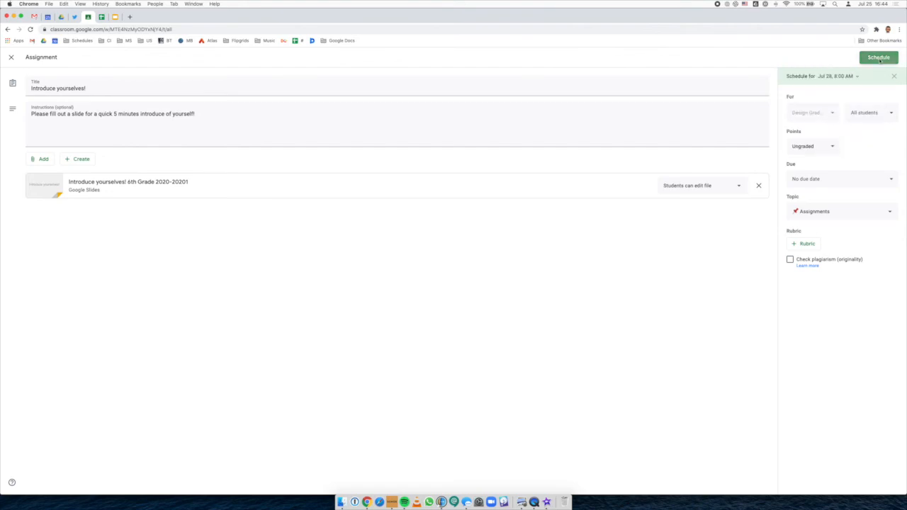
pyautogui.click(880, 59)
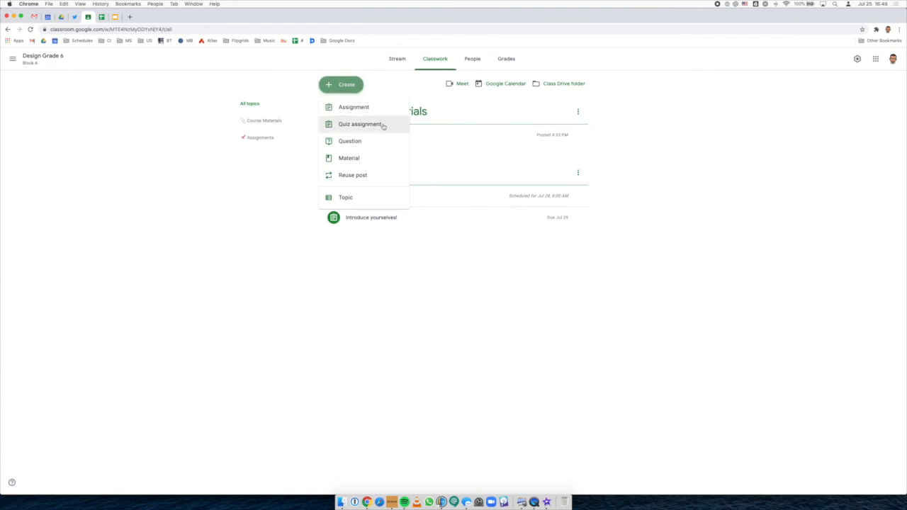
# Step: Start a teacher invitation on the class's People page, search for and select a co-teacher, and cancel the invitation
pyautogui.click(213, 224)
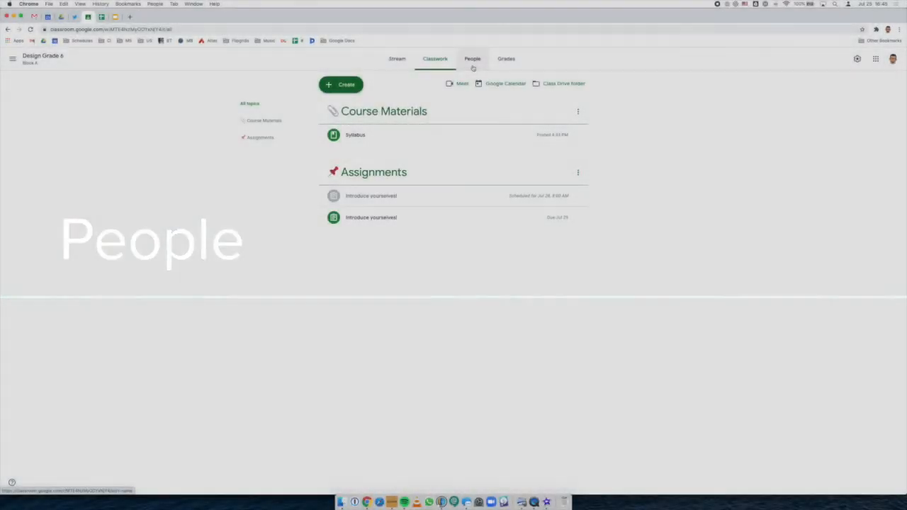
pyautogui.click(472, 64)
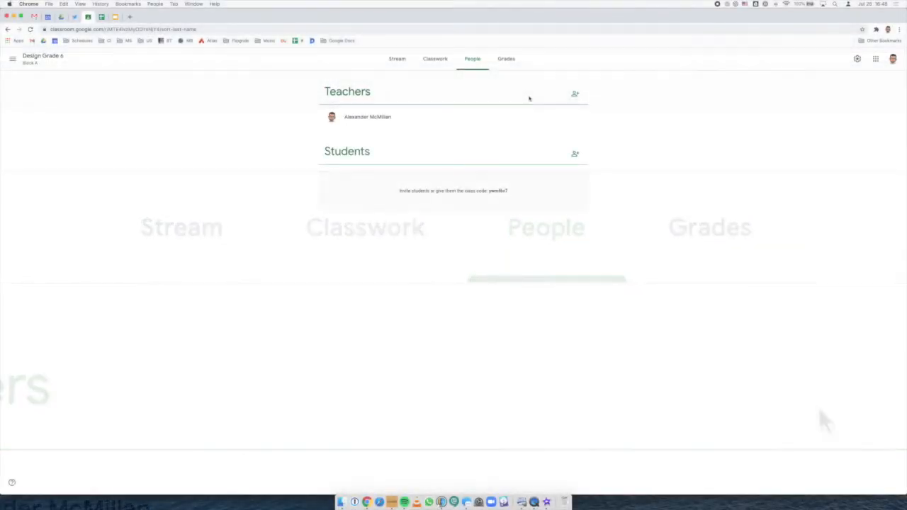
pyautogui.click(575, 95)
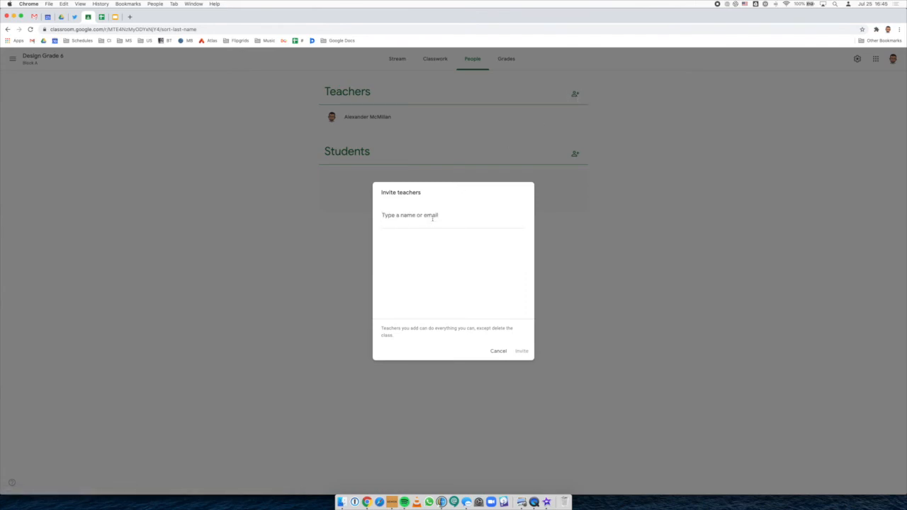
pyautogui.write('hogg')
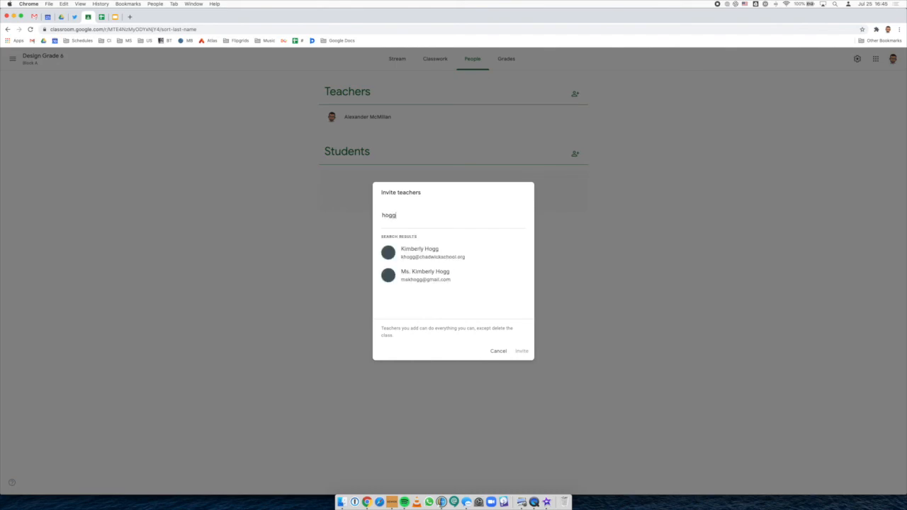
pyautogui.click(441, 256)
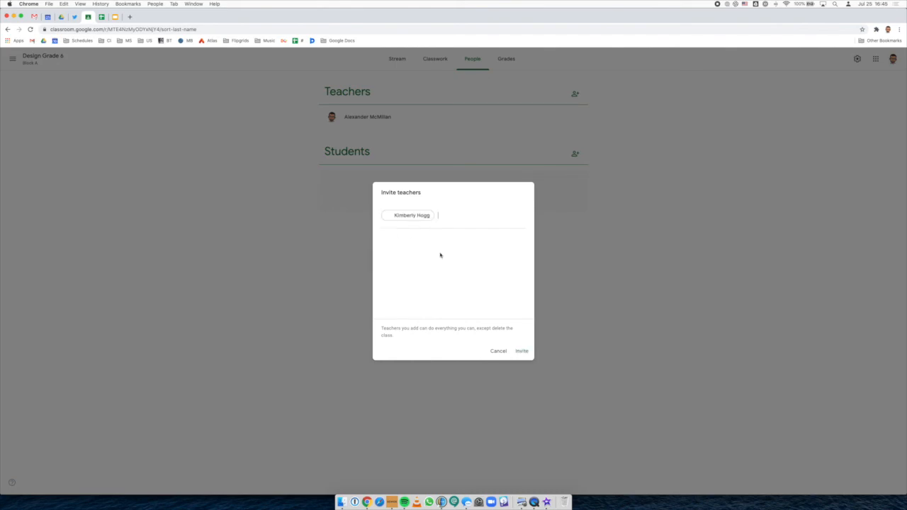
pyautogui.click(496, 352)
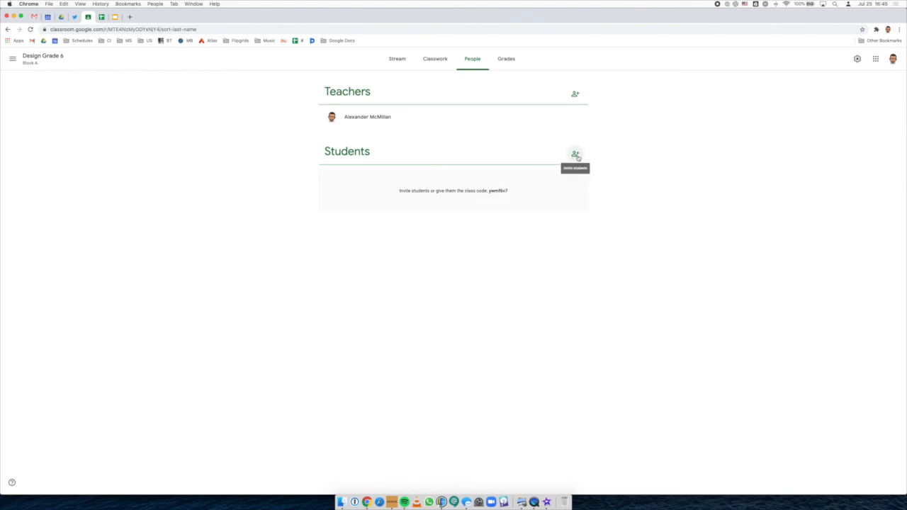
# Step: Look at the student invitation form, cancel it, and examine the class code students can use to join
pyautogui.click(574, 153)
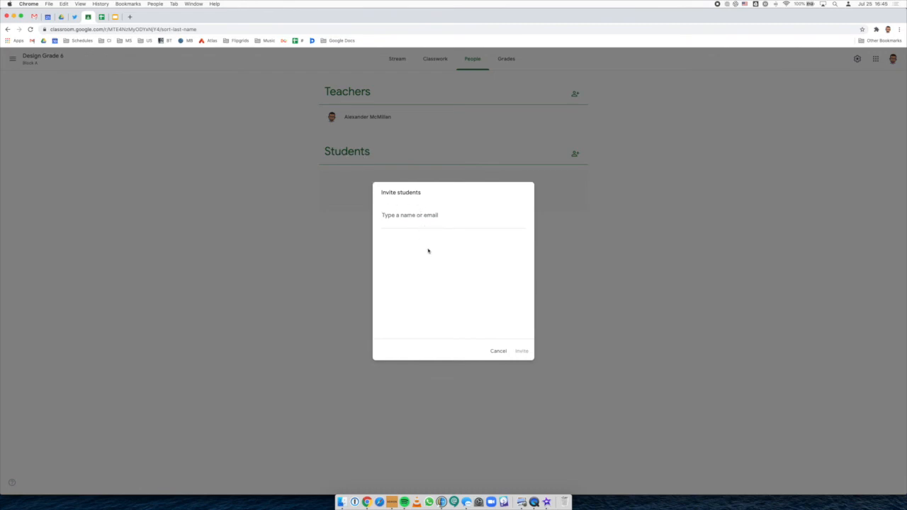
pyautogui.click(498, 352)
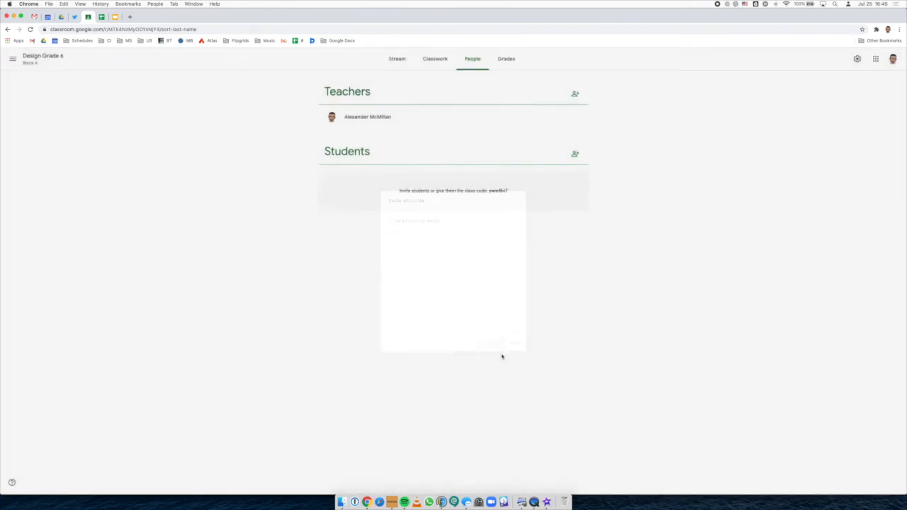
pyautogui.doubleClick(498, 191)
pyautogui.click(492, 199)
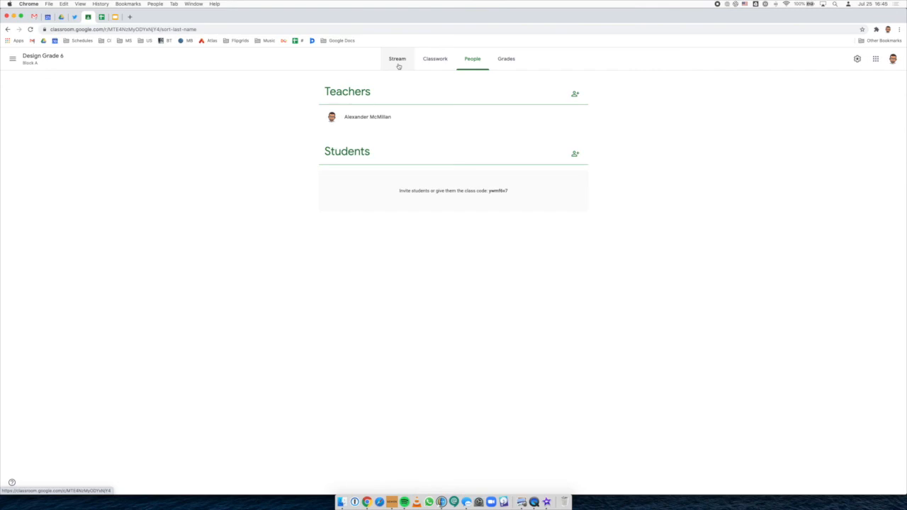
# Step: Look through the class's Grades, Classwork and Stream pages and the navigation list of all classes
pyautogui.click(514, 64)
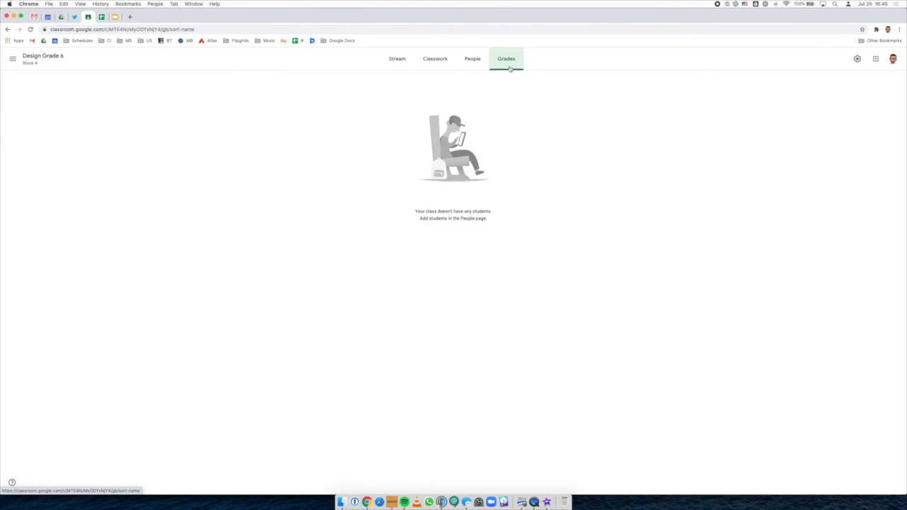
pyautogui.click(435, 59)
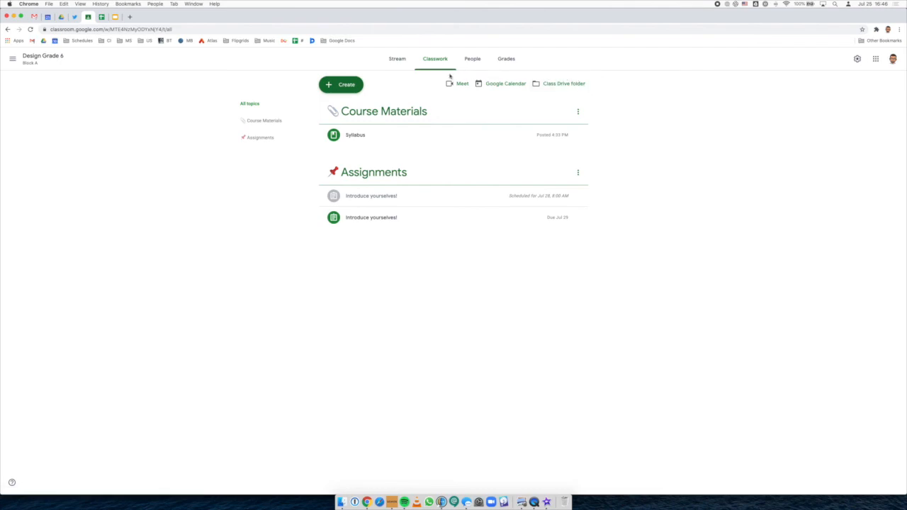
pyautogui.click(395, 62)
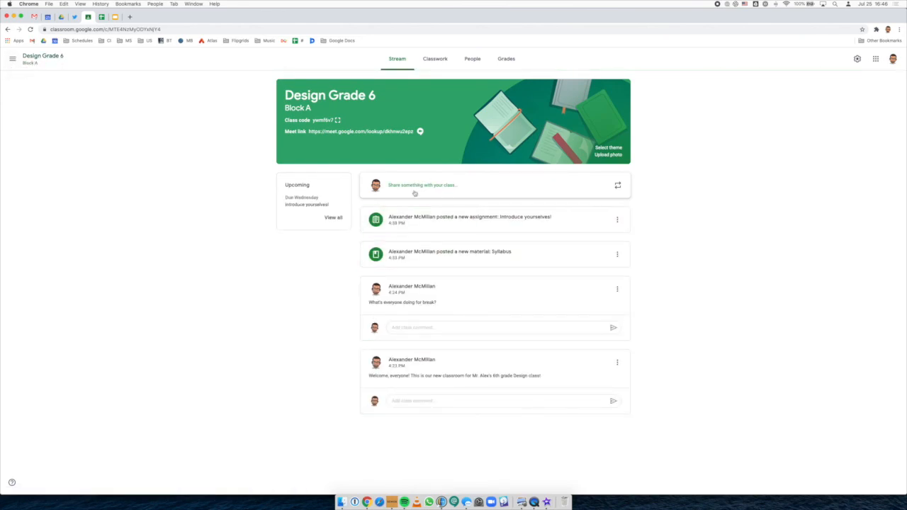
pyautogui.click(9, 60)
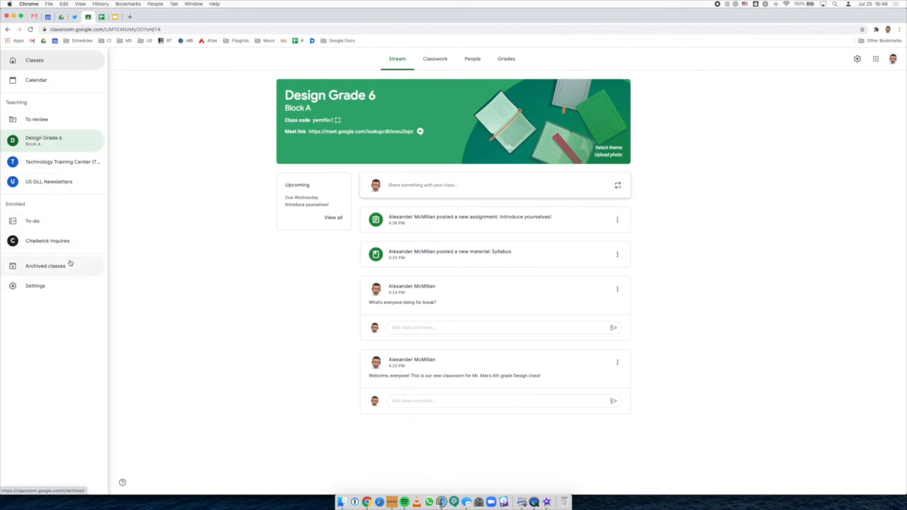
pyautogui.click(159, 263)
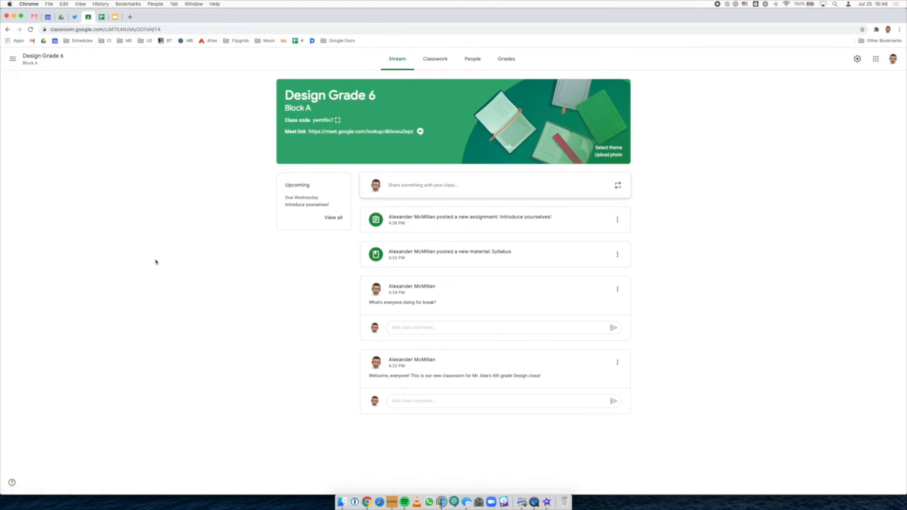